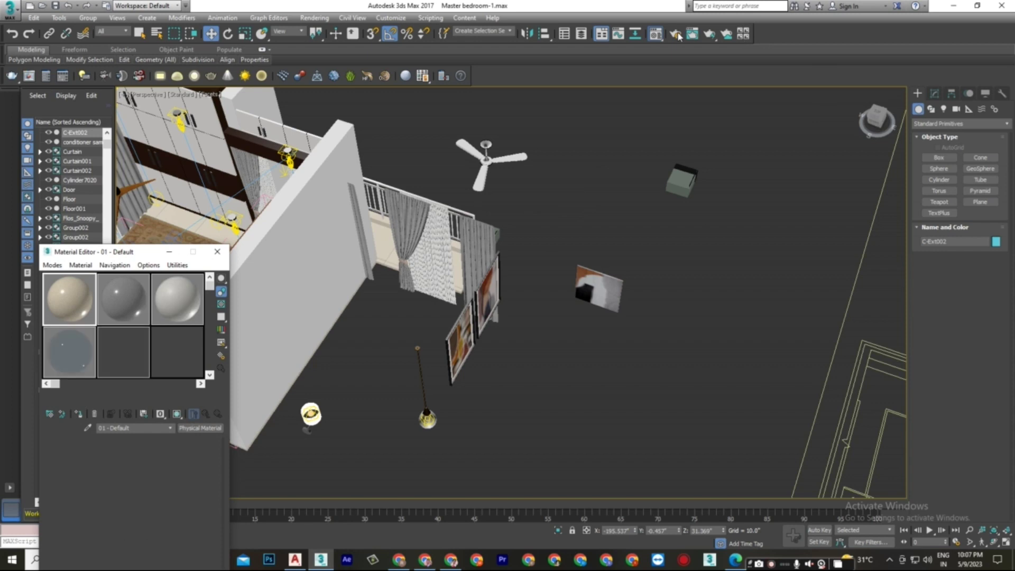
# Step: Load the saved MY SETUP preset in the render settings so the scene uses V-Ray
pyautogui.click(675, 33)
pyautogui.click(639, 276)
pyautogui.click(629, 292)
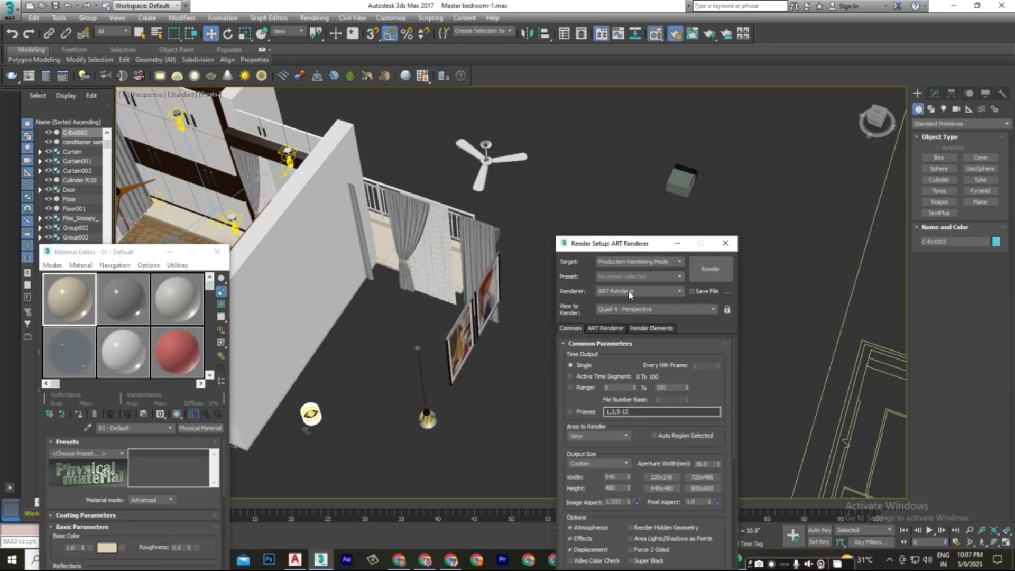
pyautogui.click(390, 457)
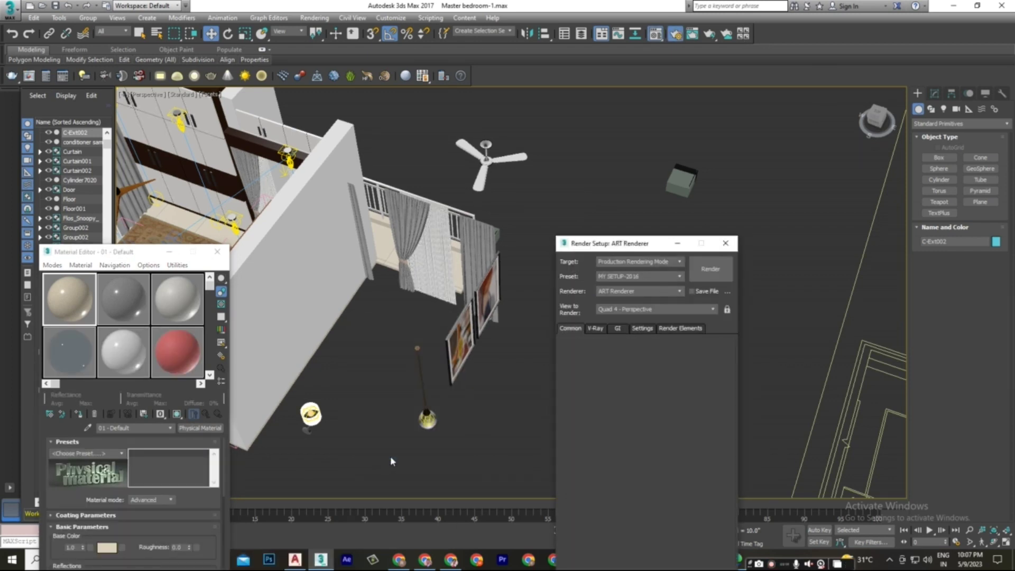
# Step: Move the group of two framed pictures from the original bedroom over to the purple room
pyautogui.click(452, 361)
pyautogui.scroll(-5, 509, 412)
pyautogui.moveTo(525, 398); pyautogui.dragTo(748, 477)
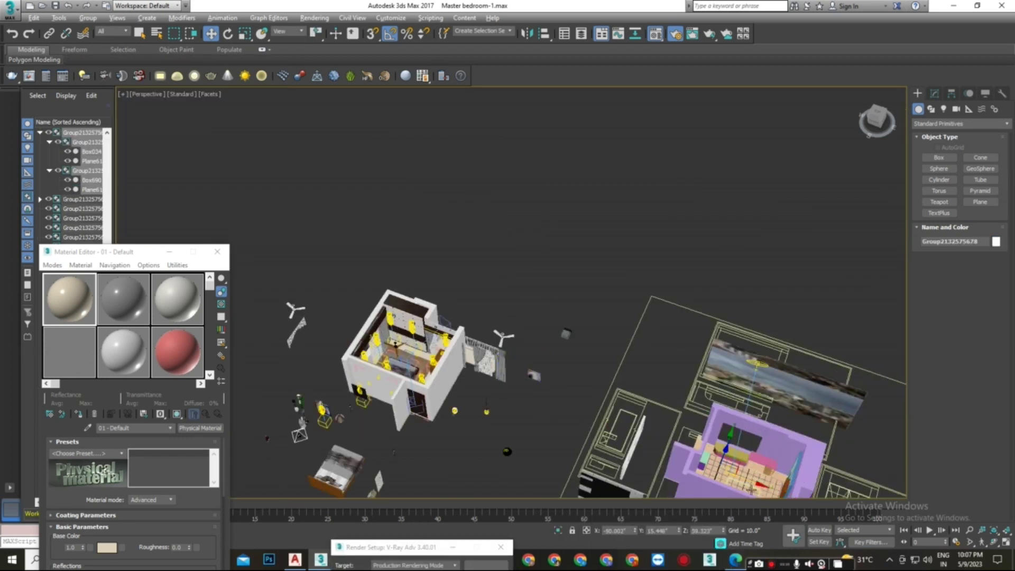
pyautogui.press('z')
# Step: Rotate the two framed pictures and place them on the purple room's wall above the slatted panelling
pyautogui.click(231, 36)
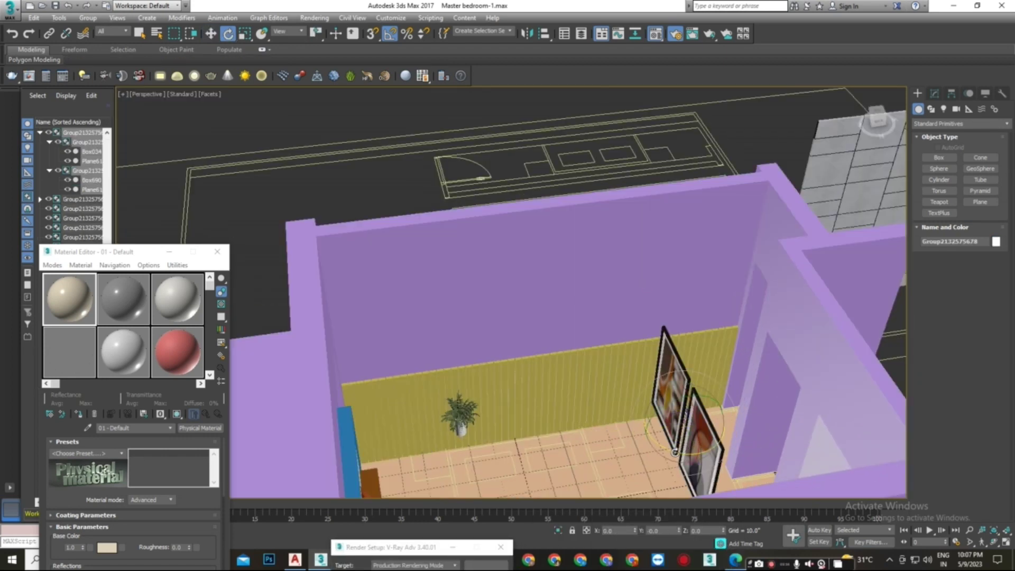
pyautogui.moveTo(678, 449); pyautogui.dragTo(450, 328)
pyautogui.click(207, 36)
pyautogui.moveTo(697, 440); pyautogui.dragTo(502, 331)
pyautogui.scroll(-3, 503, 331)
pyautogui.scroll(-3, 543, 380)
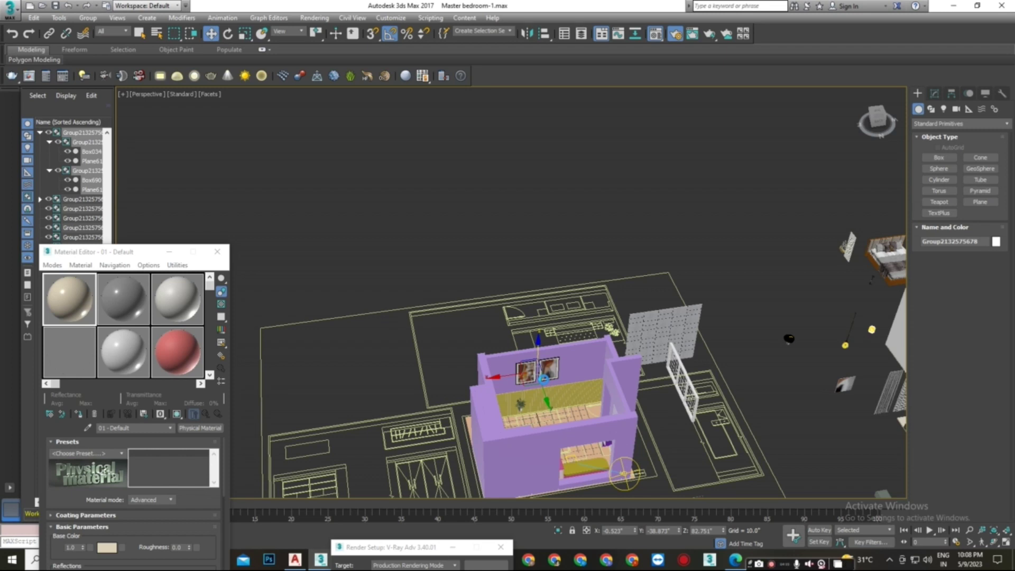
# Step: Sample the white wall material into the first material slot and assign it to the purple walls
pyautogui.click(592, 353)
pyautogui.click(88, 428)
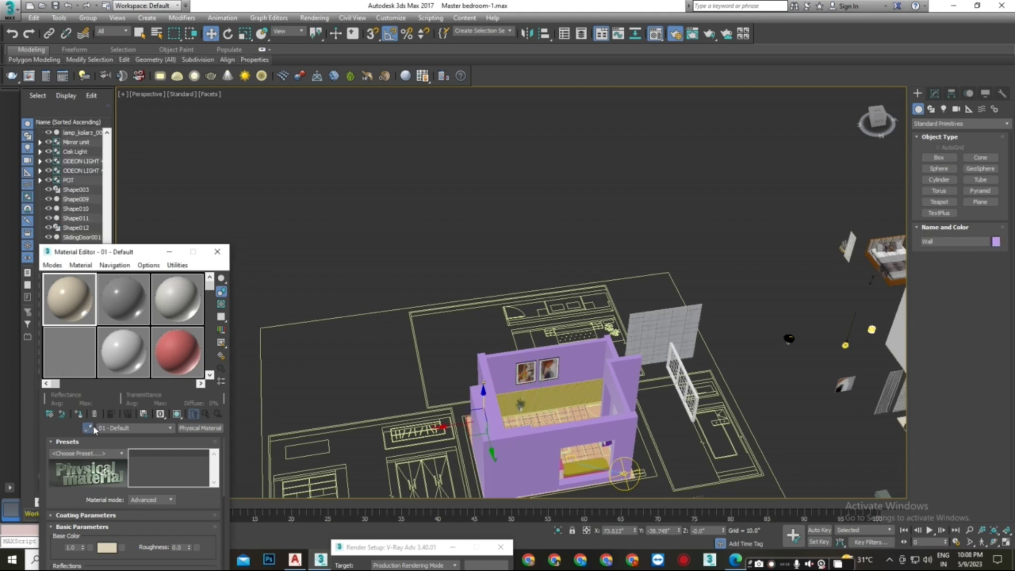
pyautogui.click(521, 436)
pyautogui.click(78, 415)
# Step: Sample the grey tiled panel's Multi/Sub-Object material into the second slot and delete the panel
pyautogui.moveTo(478, 339); pyautogui.dragTo(267, 336, button='middle')
pyautogui.scroll(10, 449, 330)
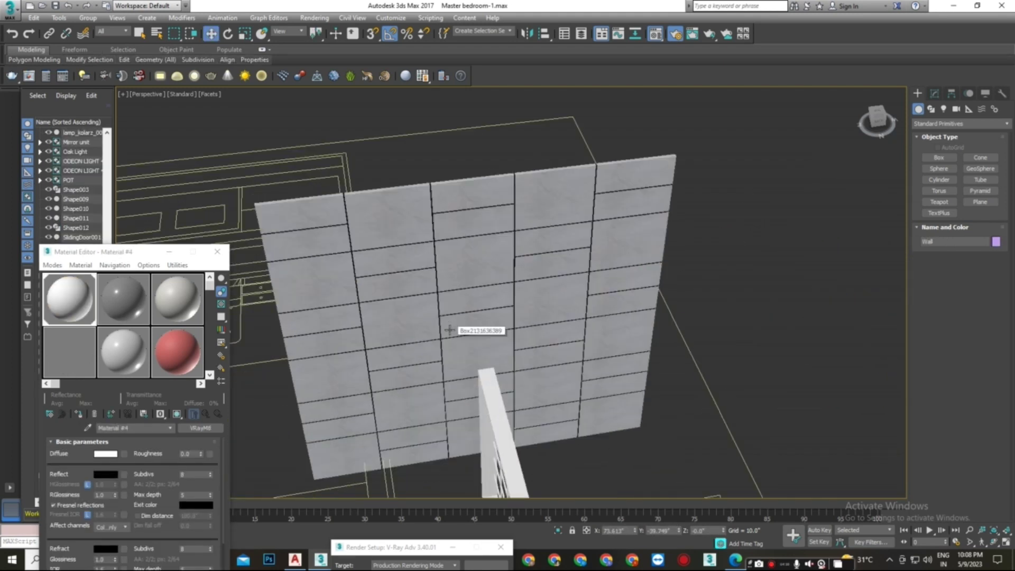
pyautogui.click(376, 314)
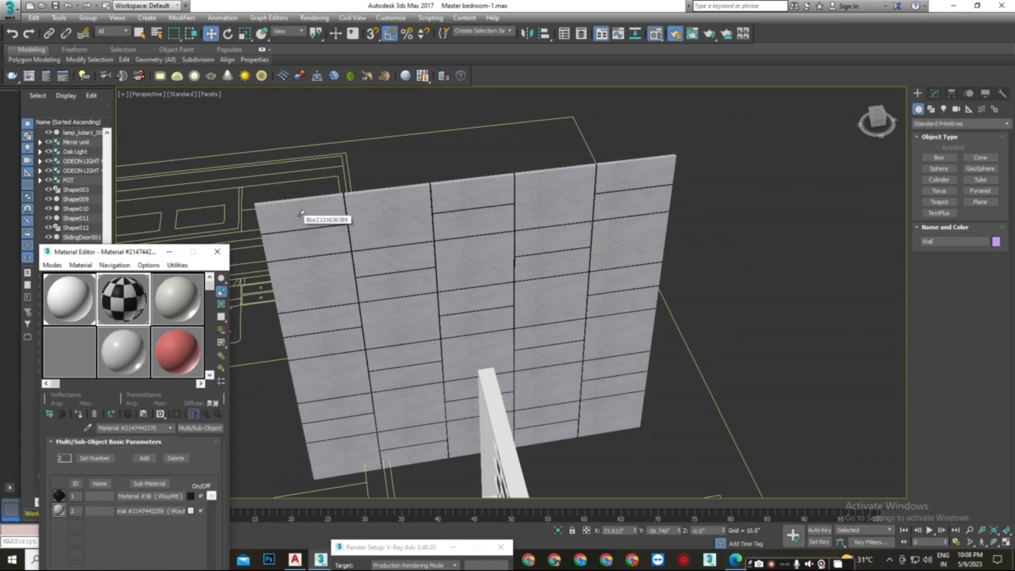
pyautogui.click(299, 299)
pyautogui.scroll(-5, 299, 299)
pyautogui.press('Delete')
pyautogui.scroll(-3, 300, 298)
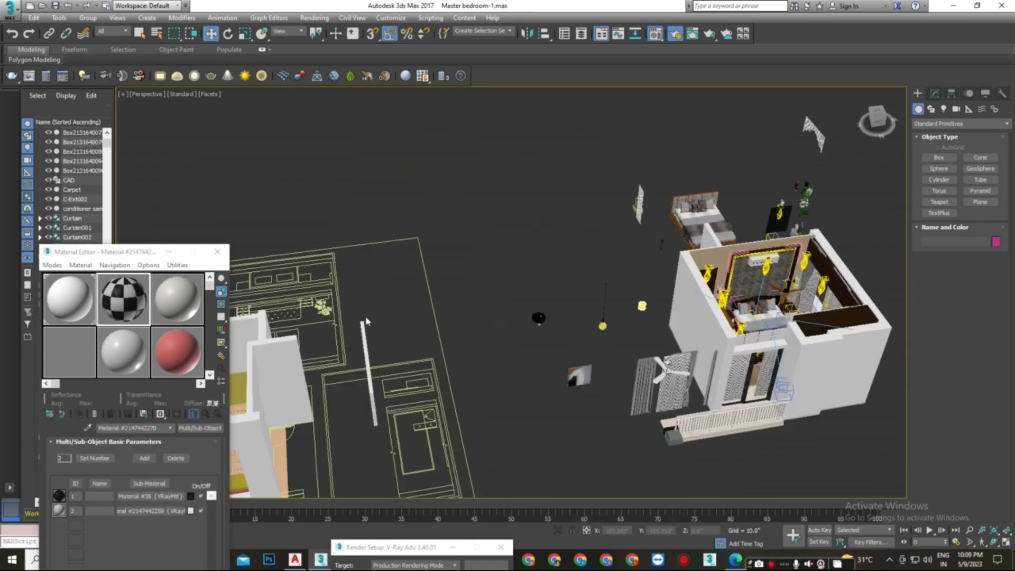
# Step: Delete the loose curtain outside the original bedroom and sample the balcony's beige tile material into the second slot
pyautogui.moveTo(677, 405); pyautogui.dragTo(542, 428)
pyautogui.press('Delete')
pyautogui.click(686, 427)
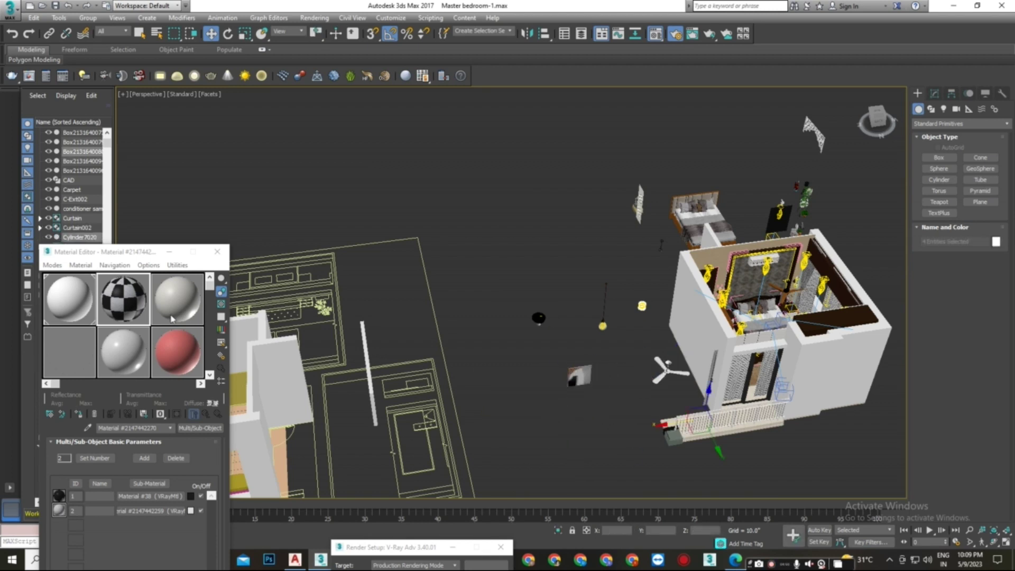
pyautogui.click(90, 431)
pyautogui.click(773, 421)
# Step: Delete the leftover balcony pieces and move the air-conditioner outdoor unit away from the original bedroom
pyautogui.moveTo(655, 407); pyautogui.dragTo(687, 444)
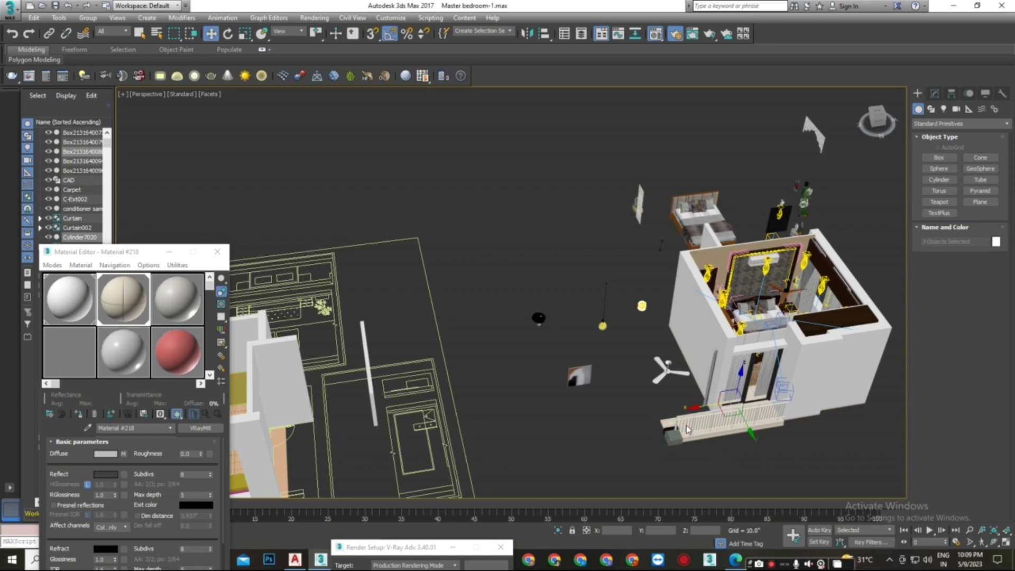
pyautogui.press('Delete')
pyautogui.click(675, 437)
pyautogui.moveTo(638, 443); pyautogui.dragTo(551, 455)
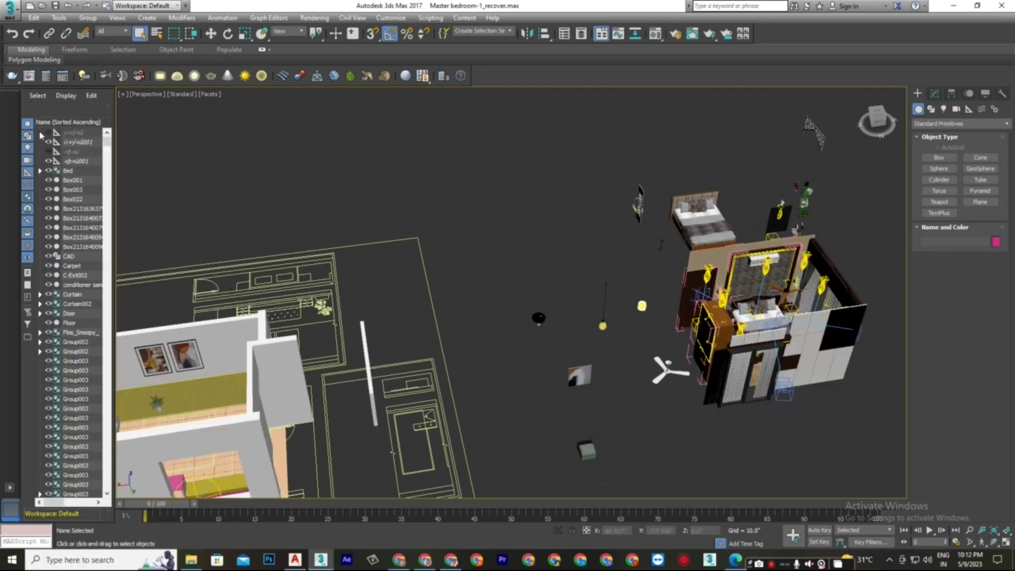
# Step: Save the recovered scene as Master bedroom-2 in the project's Max folder
pyautogui.click(95, 44)
pyautogui.click(133, 183)
pyautogui.doubleClick(253, 91)
pyautogui.doubleClick(154, 192)
pyautogui.doubleClick(153, 191)
pyautogui.doubleClick(132, 72)
pyautogui.doubleClick(132, 82)
pyautogui.click(131, 82)
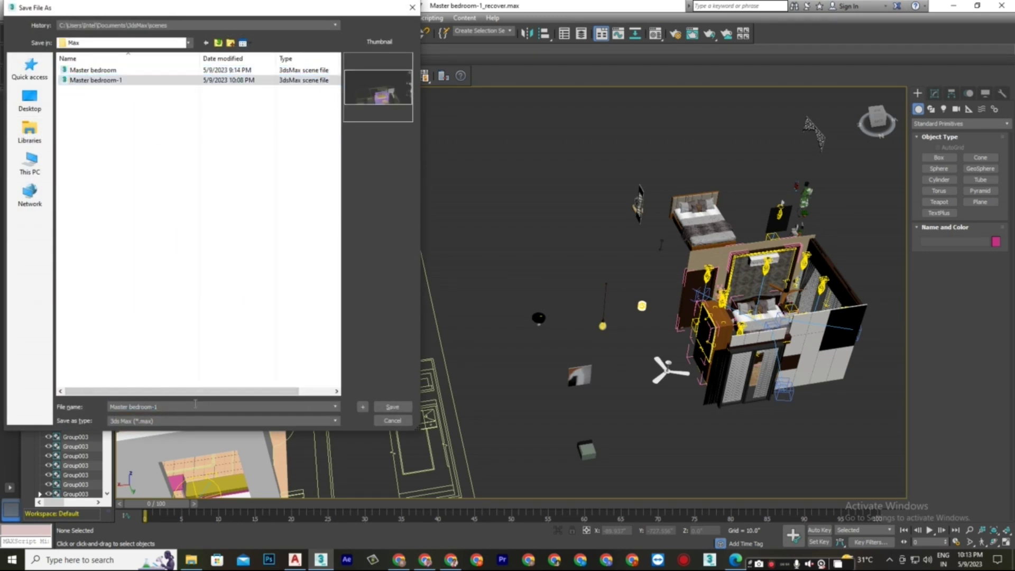
pyautogui.click(384, 406)
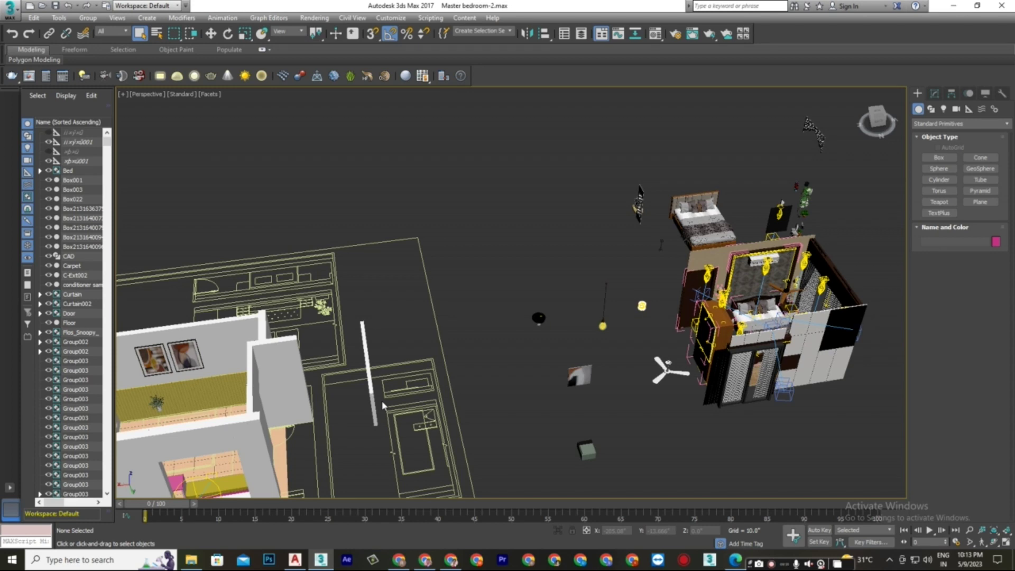
# Step: Isolate the CAD drawing in a top view and delete the vertices of the elevations on both sides of the floor plan
pyautogui.click(381, 401)
pyautogui.rightClick(383, 389)
pyautogui.click(412, 354)
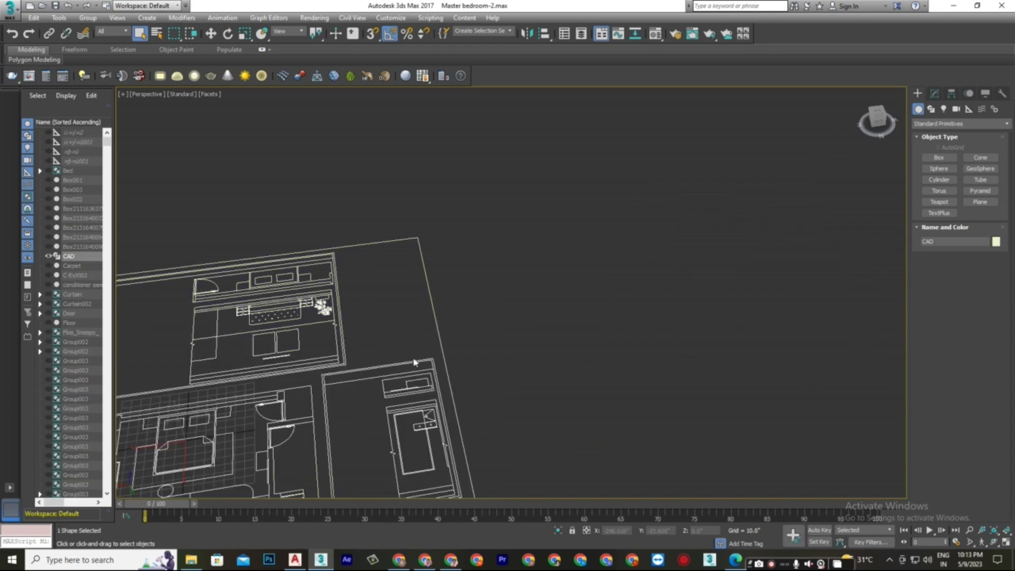
pyautogui.press('t')
pyautogui.press('1')
pyautogui.scroll(-5, 419, 355)
pyautogui.moveTo(352, 398); pyautogui.dragTo(358, 407)
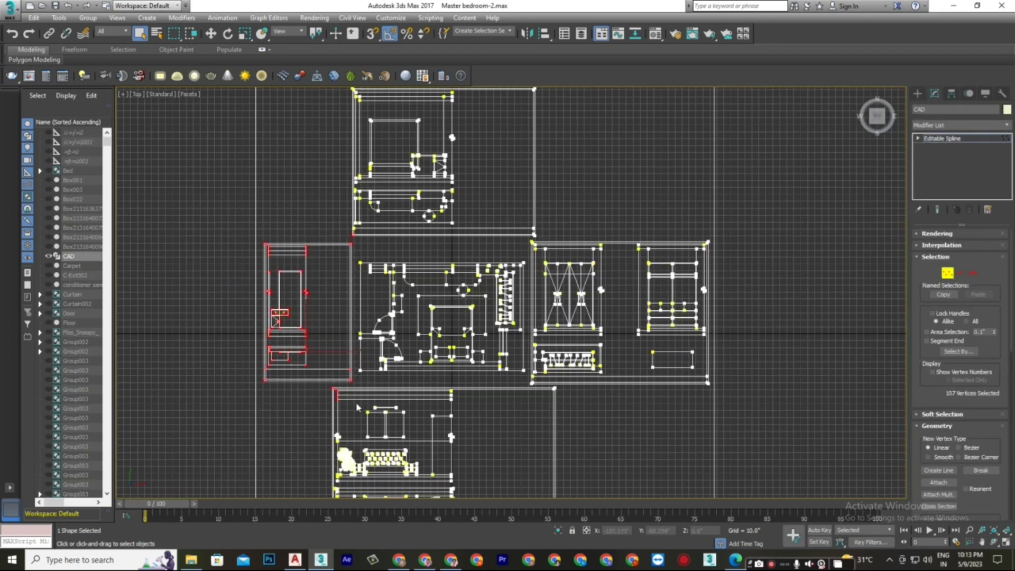
pyautogui.press('Delete')
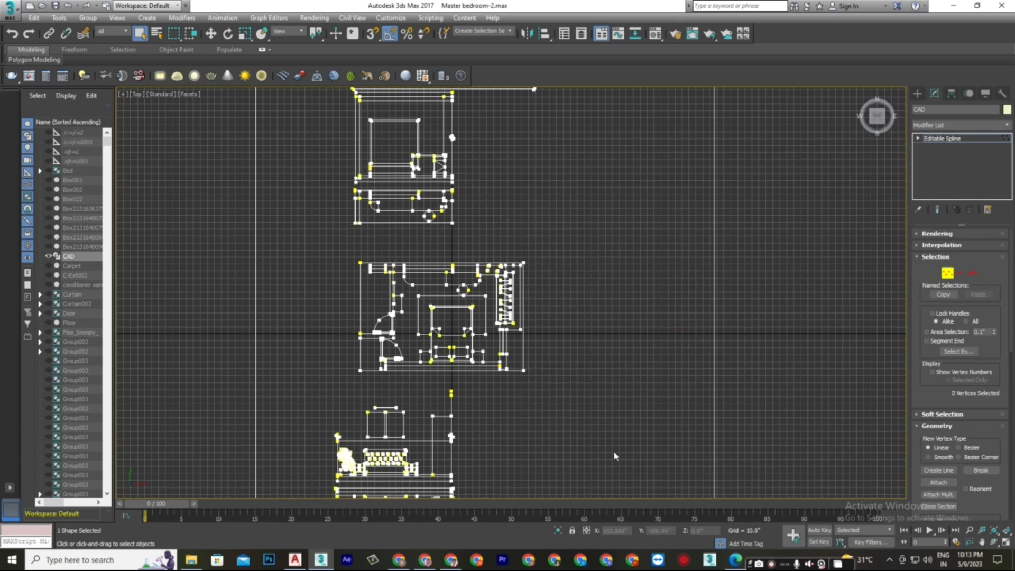
# Step: Delete the elevation below the floor plan and the right part of the drawing's outer border
pyautogui.moveTo(613, 450); pyautogui.dragTo(586, 397, button='middle')
pyautogui.moveTo(730, 529); pyautogui.dragTo(729, 530)
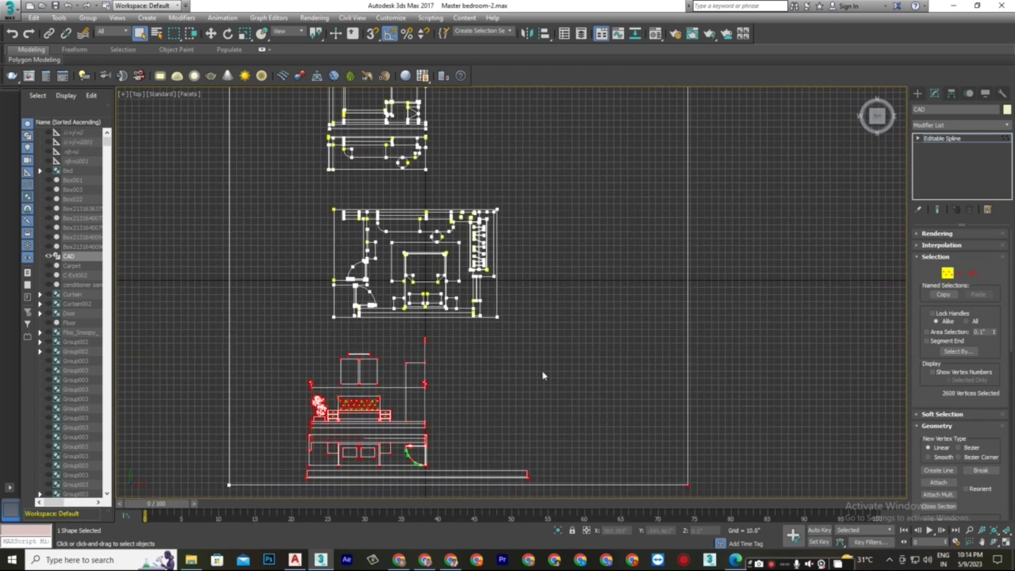
pyautogui.press('Delete')
pyautogui.scroll(-2, 541, 370)
pyautogui.moveTo(541, 357); pyautogui.dragTo(533, 432, button='middle')
pyautogui.moveTo(605, 172); pyautogui.dragTo(667, 261)
pyautogui.press('Delete')
pyautogui.moveTo(503, 189); pyautogui.dragTo(524, 228)
pyautogui.press('Delete')
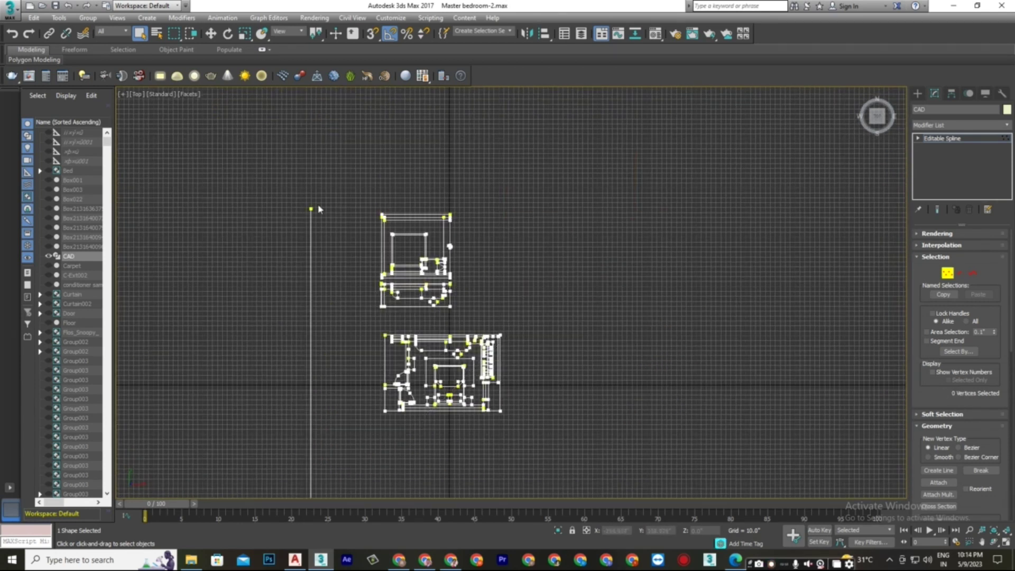
# Step: Delete the remaining left border line and the elevation above the floor plan, and leave vertex editing
pyautogui.scroll(-2, 297, 192)
pyautogui.moveTo(297, 193); pyautogui.dragTo(323, 227)
pyautogui.press('Delete')
pyautogui.moveTo(429, 288); pyautogui.dragTo(430, 287)
pyautogui.press('Delete')
pyautogui.scroll(5, 414, 326)
pyautogui.click(917, 93)
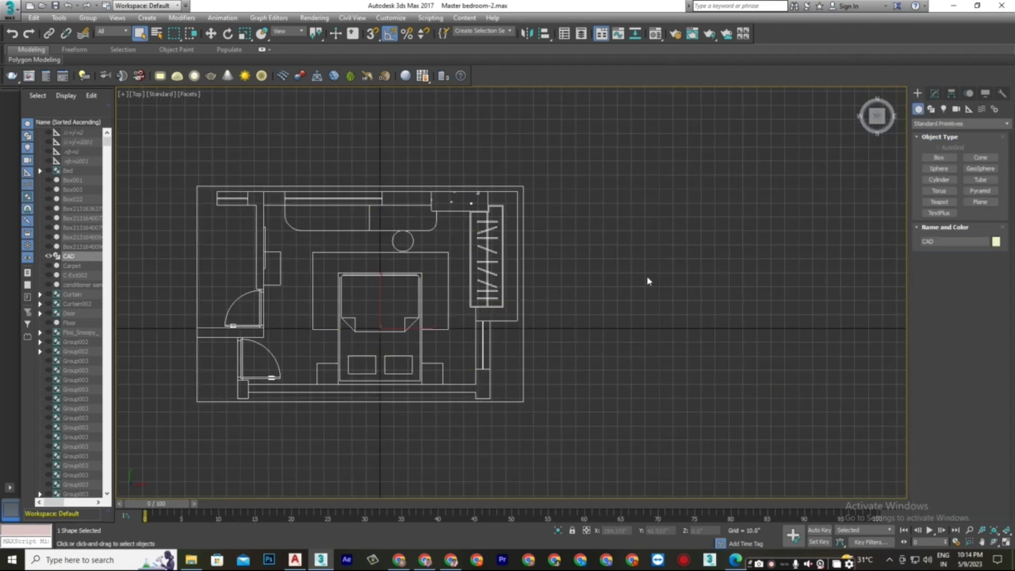
# Step: Center the CAD floor plan's pivot on the object
pyautogui.click(951, 93)
pyautogui.click(960, 165)
pyautogui.click(972, 220)
pyautogui.click(917, 93)
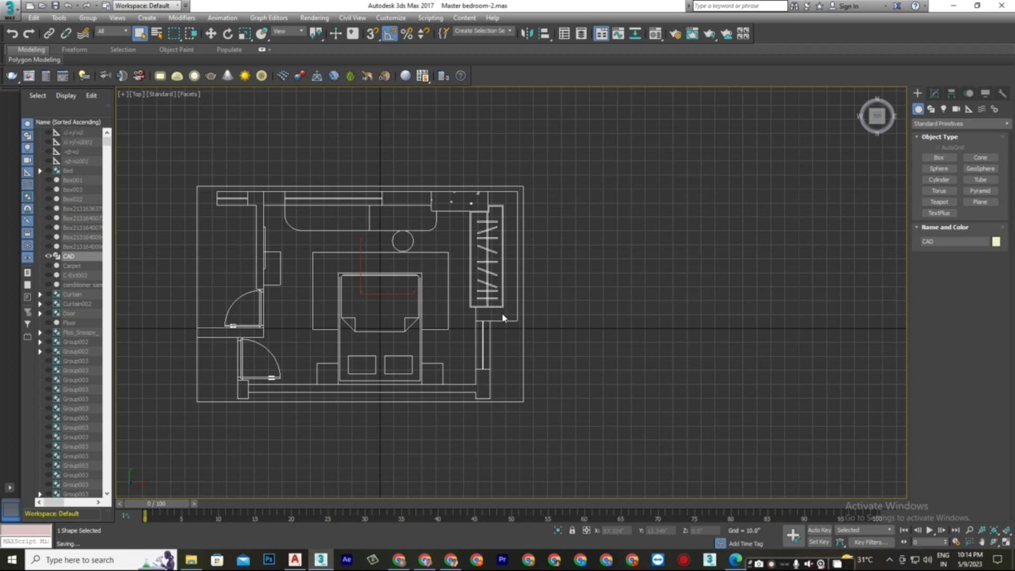
# Step: Return to a perspective view and end the CAD plan's isolation
pyautogui.click(861, 95)
pyautogui.scroll(-5, 607, 336)
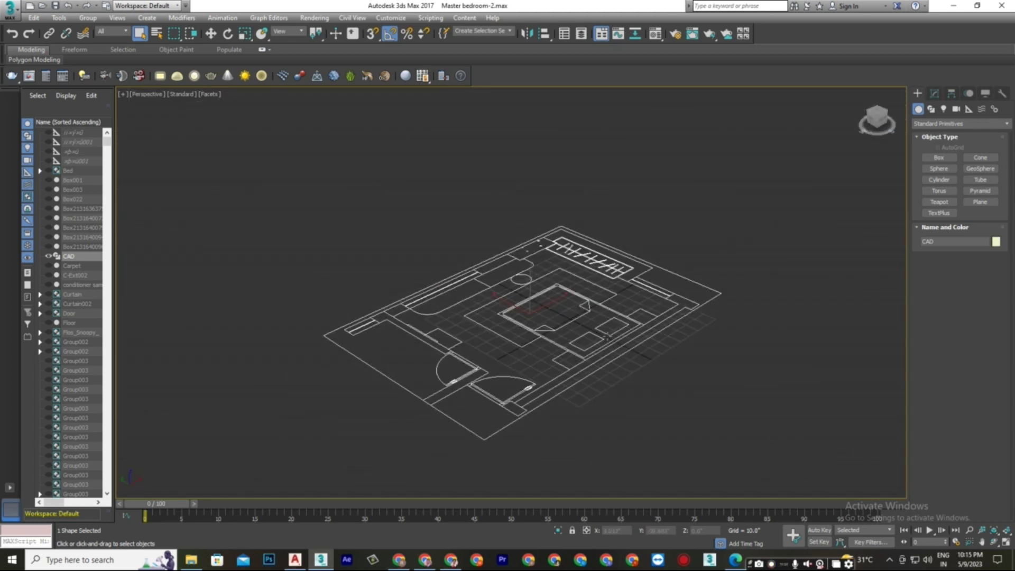
pyautogui.keyDown('alt'); pyautogui.moveTo(608, 329); pyautogui.dragTo(596, 338, button='middle'); pyautogui.keyUp('alt')
pyautogui.rightClick(595, 333)
pyautogui.click(623, 296)
# Step: Delete the unneeded object near the original bedroom
pyautogui.scroll(-4, 624, 297)
pyautogui.moveTo(335, 376); pyautogui.dragTo(486, 276, button='middle')
pyautogui.scroll(6, 286, 366)
pyautogui.click(292, 333)
pyautogui.press('Delete')
# Step: Move the wooden Oak Light and the white ceiling fan away from the original bedroom toward the new room
pyautogui.click(211, 35)
pyautogui.moveTo(182, 228); pyautogui.dragTo(358, 368)
pyautogui.press('z')
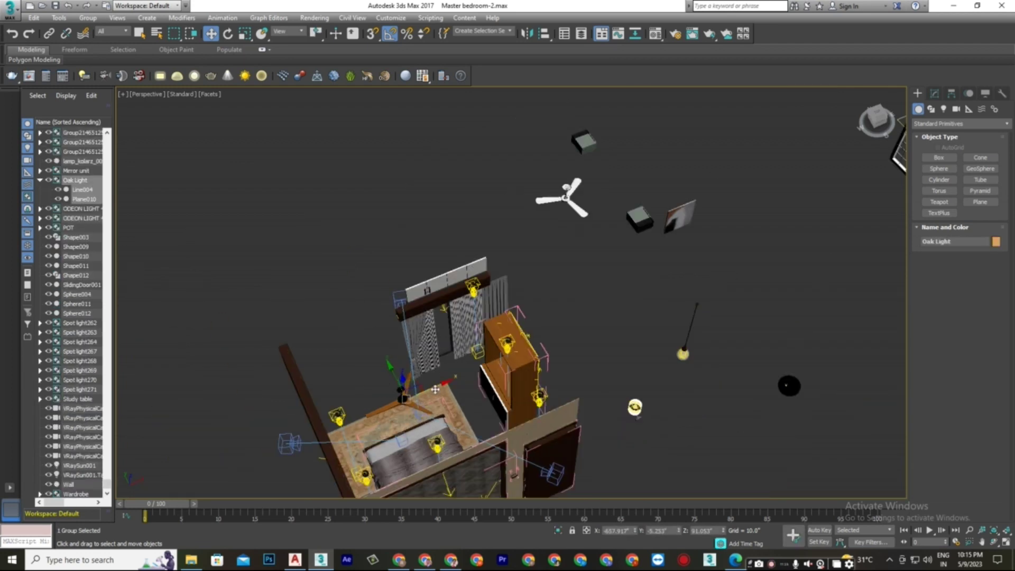
pyautogui.moveTo(566, 196); pyautogui.dragTo(892, 241)
# Step: Open the material editor and reload the saved V-Ray preset in the render settings
pyautogui.press('m')
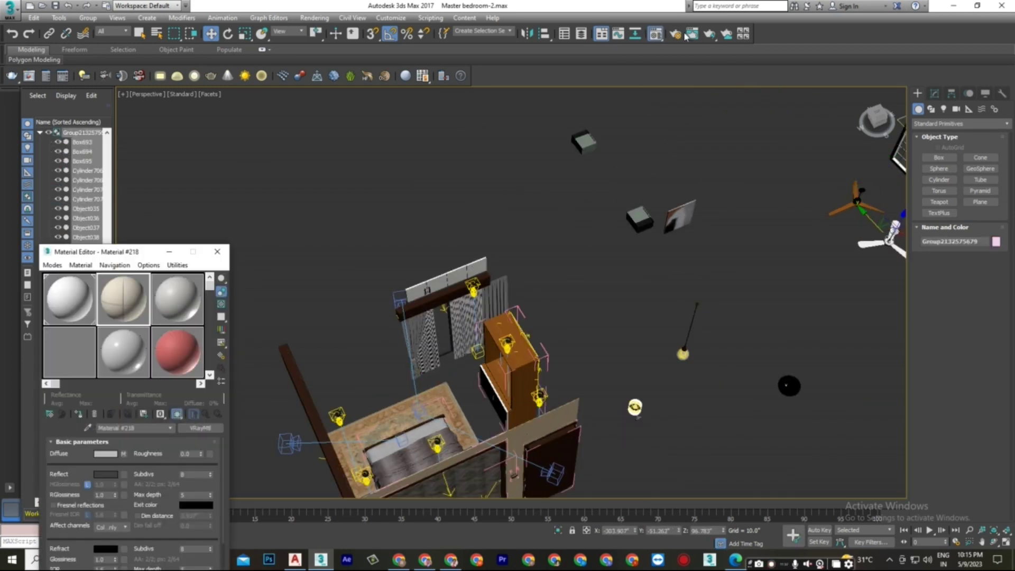
pyautogui.press('F10')
pyautogui.moveTo(228, 545); pyautogui.dragTo(417, 145)
pyautogui.click(415, 176)
pyautogui.click(413, 186)
pyautogui.click(374, 454)
pyautogui.moveTo(414, 146); pyautogui.dragTo(306, 550)
# Step: Sample the wooden cabinet's material into the fourth slot and the carpet's material into the fifth slot
pyautogui.click(62, 352)
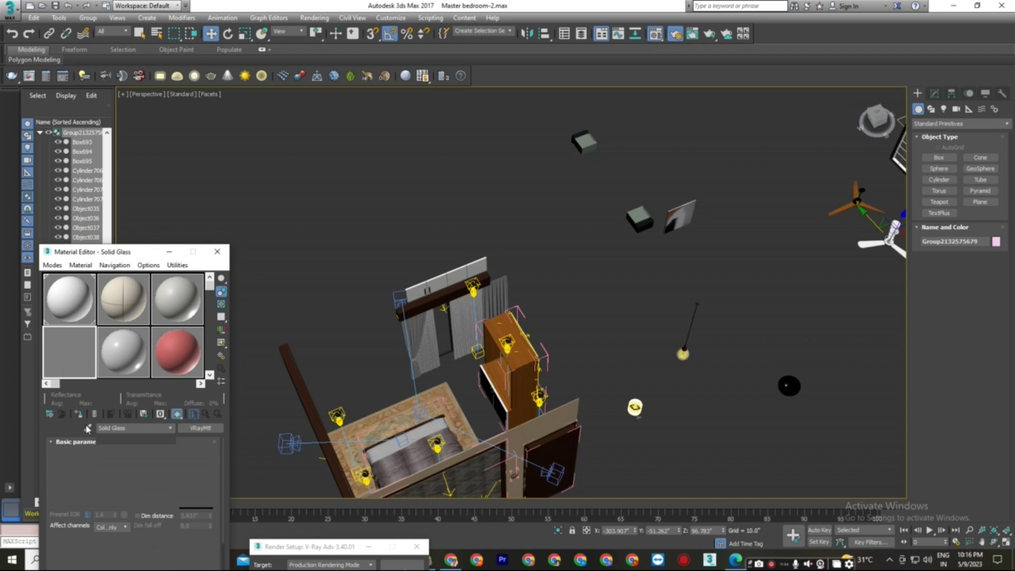
pyautogui.click(493, 328)
pyautogui.click(124, 352)
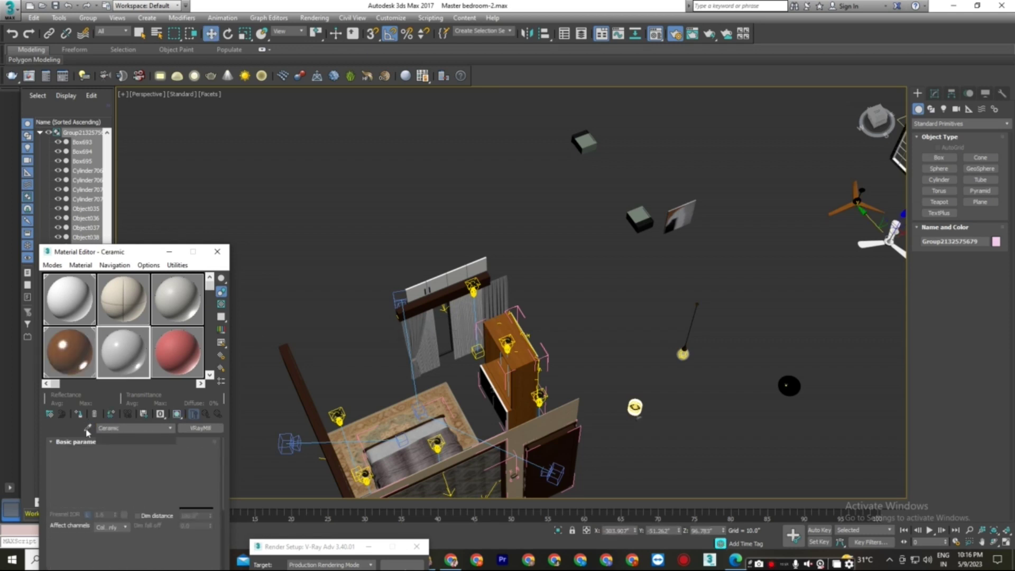
pyautogui.click(88, 429)
pyautogui.click(384, 424)
# Step: Move the carpet from the original bedroom over to the new room
pyautogui.scroll(-5, 386, 422)
pyautogui.click(386, 422)
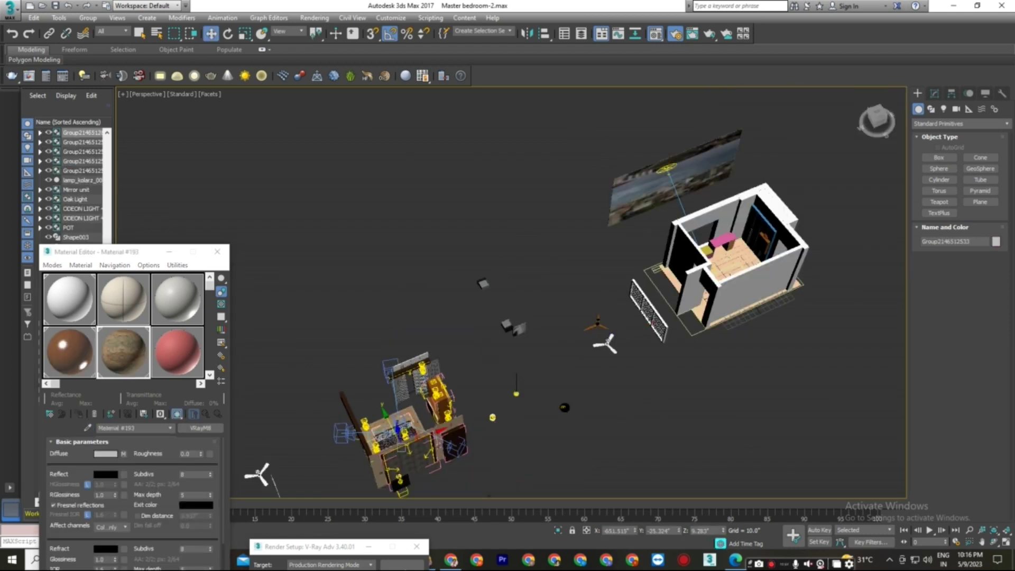
pyautogui.scroll(8, 378, 425)
pyautogui.scroll(-2, 373, 425)
pyautogui.click(420, 426)
pyautogui.scroll(-3, 420, 427)
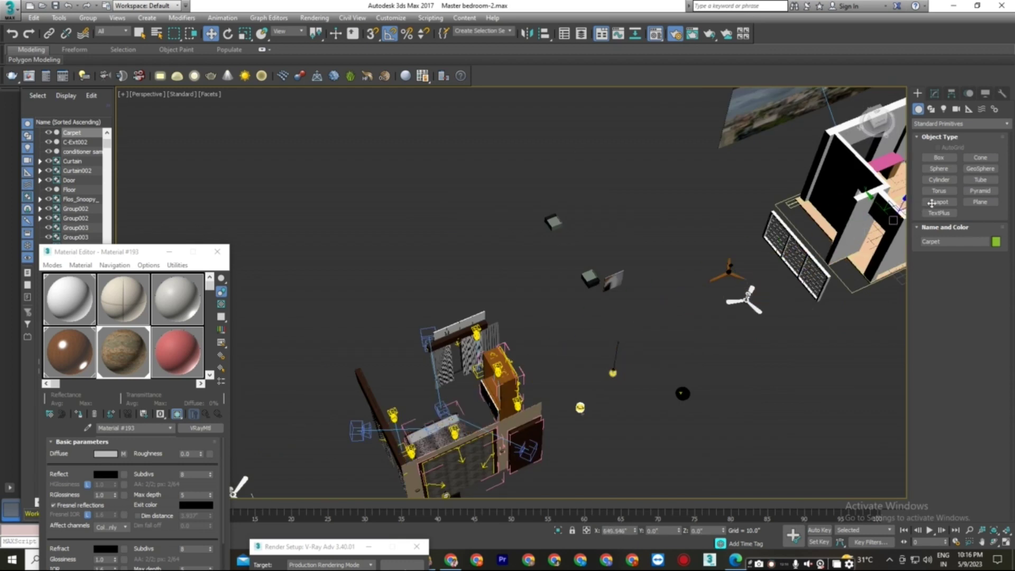
# Step: Set the carpet's Z position to 0 and reposition it on the new room's floor
pyautogui.moveTo(892, 189); pyautogui.dragTo(747, 314, button='middle')
pyautogui.scroll(6, 758, 362)
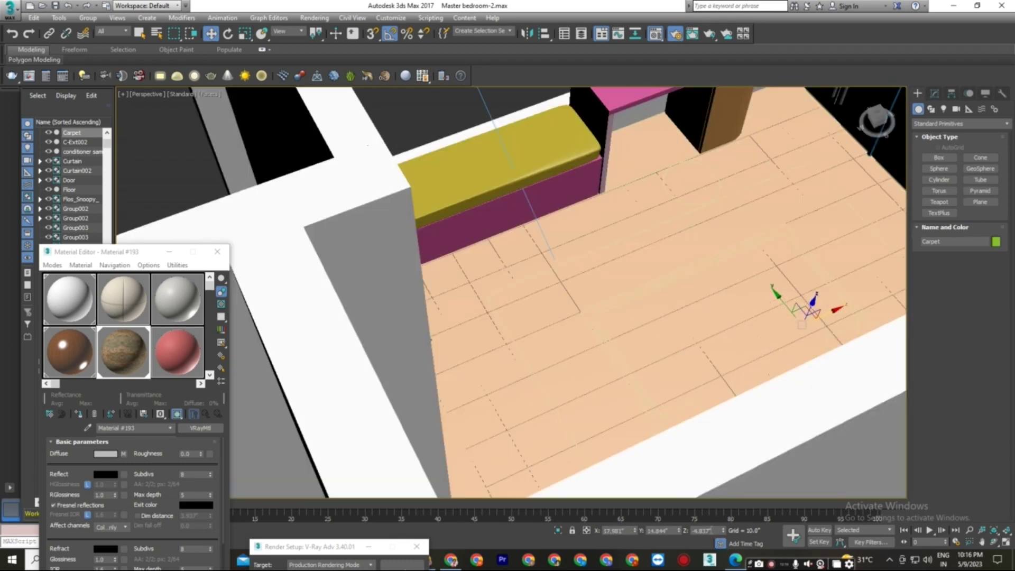
pyautogui.write('0')
pyautogui.press('Return')
pyautogui.scroll(-4, 602, 402)
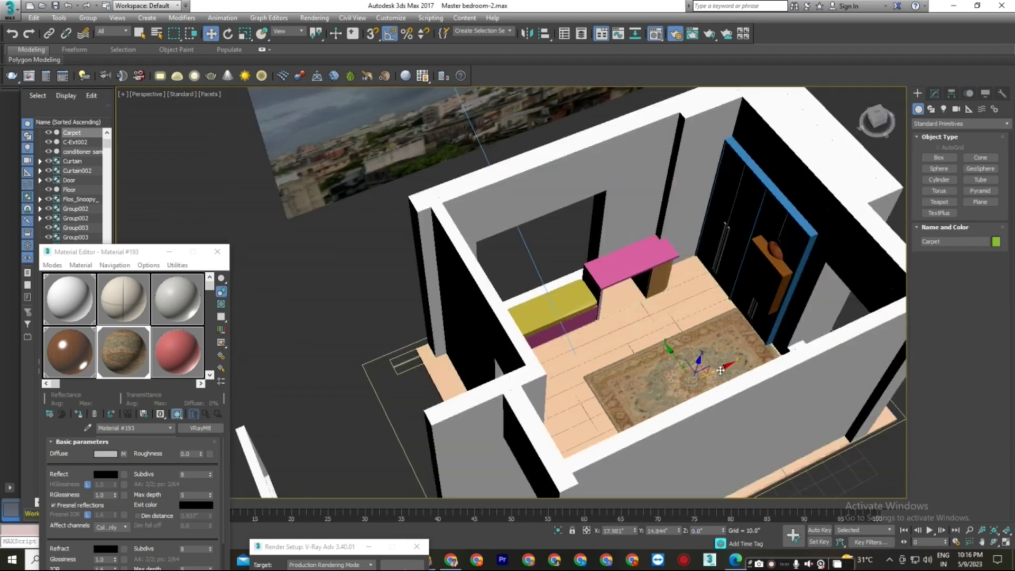
pyautogui.scroll(-5, 638, 376)
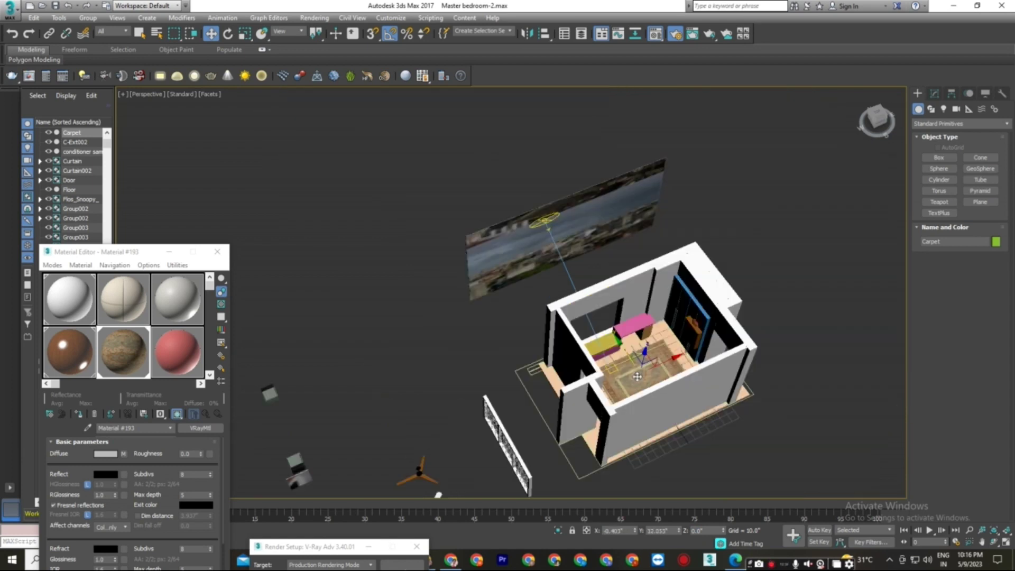
# Step: Move the bed from beside the original bedroom into the new room
pyautogui.scroll(-2, 638, 376)
pyautogui.moveTo(502, 388); pyautogui.dragTo(584, 206, button='middle')
pyautogui.moveTo(428, 489); pyautogui.dragTo(436, 408, button='middle')
pyautogui.moveTo(436, 408); pyautogui.dragTo(739, 123)
pyautogui.keyDown('alt'); pyautogui.moveTo(706, 185); pyautogui.dragTo(833, 170, button='middle'); pyautogui.keyUp('alt')
pyautogui.press('z')
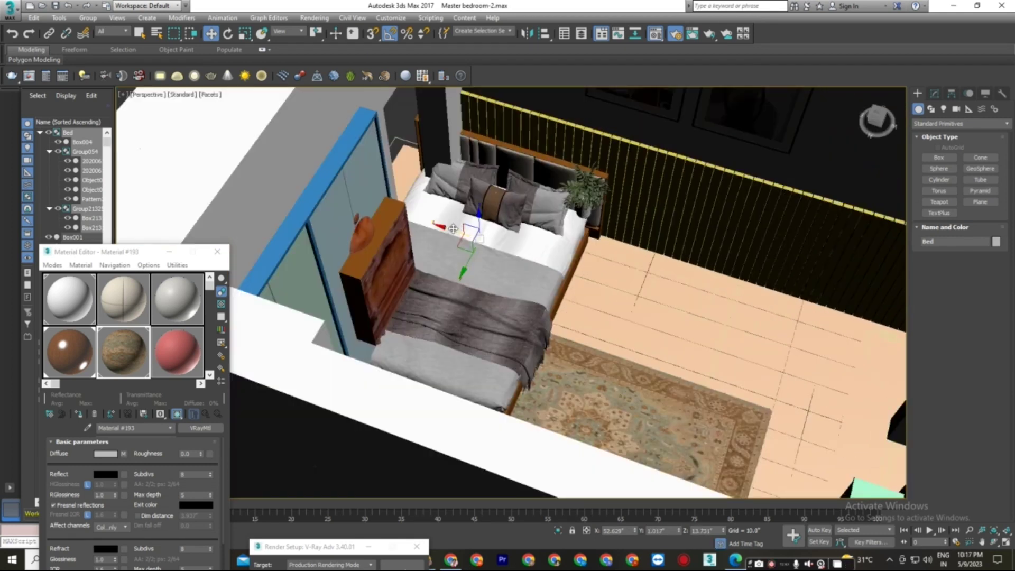
# Step: Position the bed away from the wardrobe with its headboard along the slatted wall
pyautogui.moveTo(453, 228); pyautogui.dragTo(612, 292)
pyautogui.scroll(3, 752, 291)
pyautogui.scroll(-3, 753, 291)
pyautogui.keyDown('alt'); pyautogui.moveTo(520, 257); pyautogui.dragTo(588, 250, button='middle'); pyautogui.keyUp('alt')
pyautogui.moveTo(546, 226); pyautogui.dragTo(435, 241)
# Step: Delete the wooden unit and the two round ornaments in front of the blue wardrobe
pyautogui.click(442, 359)
pyautogui.keyDown('alt'); pyautogui.moveTo(642, 320); pyautogui.dragTo(559, 348, button='middle'); pyautogui.keyUp('alt')
pyautogui.press('Delete')
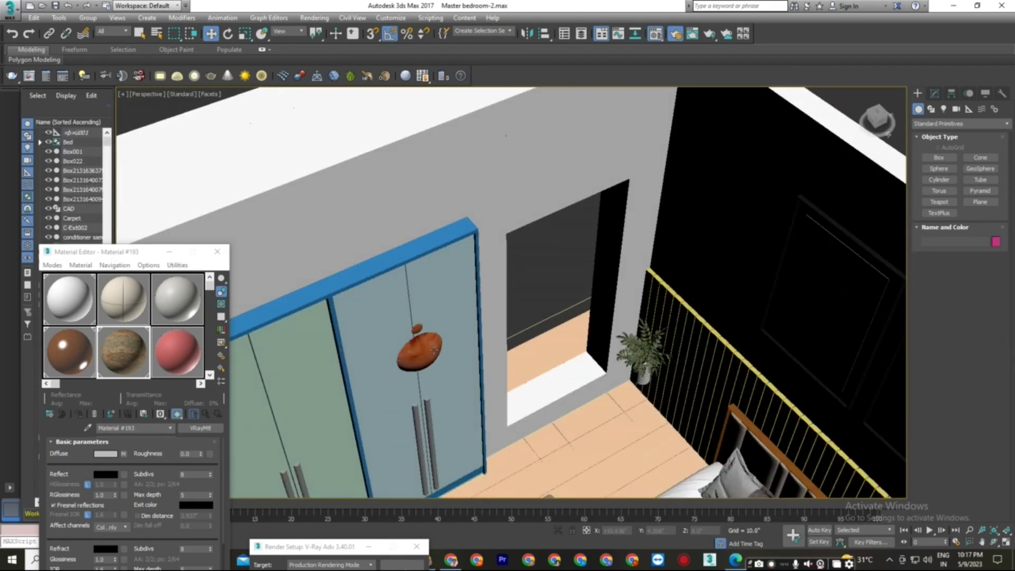
pyautogui.click(423, 351)
pyautogui.press('Delete')
pyautogui.click(417, 329)
pyautogui.press('Delete')
# Step: Switch the viewport's display quality to Performance and back to Standard
pyautogui.scroll(-3, 504, 406)
pyautogui.moveTo(600, 430); pyautogui.dragTo(596, 316, button='middle')
pyautogui.keyDown('alt'); pyautogui.moveTo(633, 371); pyautogui.dragTo(679, 404, button='middle'); pyautogui.keyUp('alt')
pyautogui.click(185, 96)
pyautogui.click(193, 128)
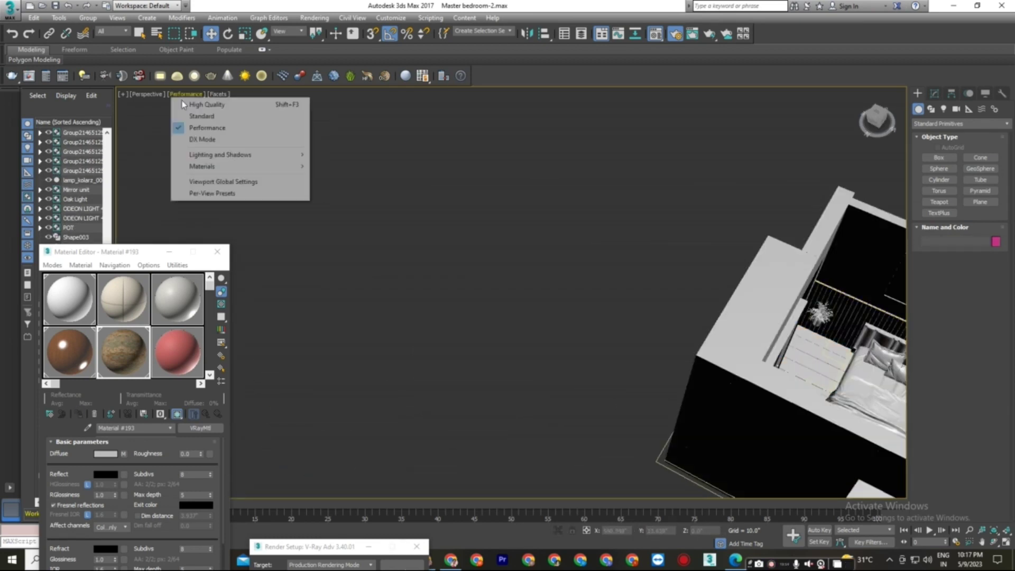
pyautogui.click(173, 95)
pyautogui.click(182, 116)
# Step: Close the open group in the original bedroom
pyautogui.moveTo(750, 317)
pyautogui.mouseDown(button='middle')
pyautogui.moveTo(687, 338)
pyautogui.moveTo(568, 270)
pyautogui.moveTo(364, 189)
pyautogui.mouseUp(button='middle')
pyautogui.scroll(-3, 694, 348)
pyautogui.scroll(-4, 694, 350)
pyautogui.scroll(5, 641, 370)
pyautogui.click(628, 184)
pyautogui.click(88, 18)
pyautogui.click(106, 81)
# Step: Consult the bed area elevation PDF in the browser, return to 3ds Max and close the side table's group
pyautogui.moveTo(607, 227); pyautogui.dragTo(219, 94)
pyautogui.click(651, 292)
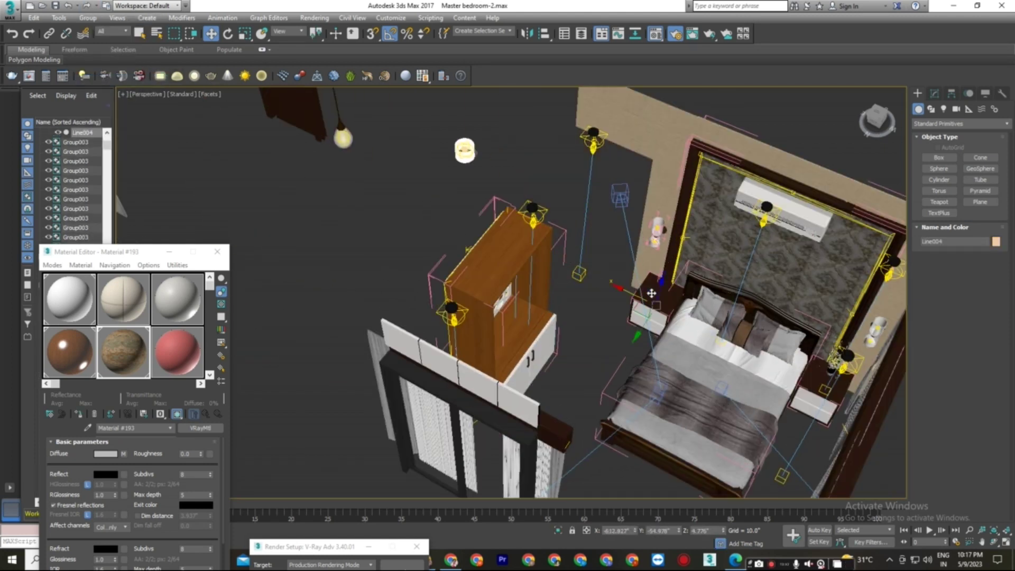
pyautogui.click(734, 561)
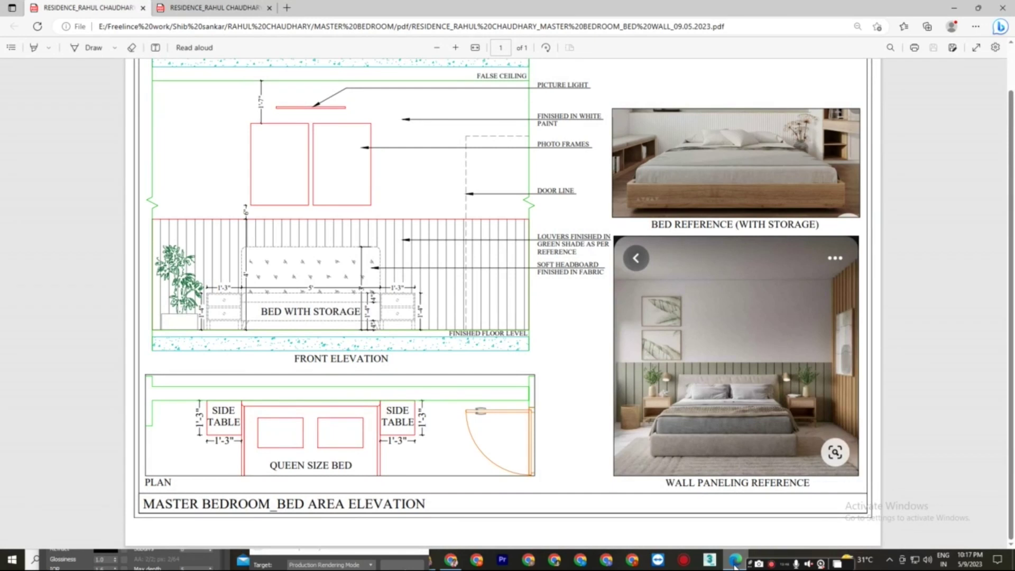
pyautogui.click(735, 562)
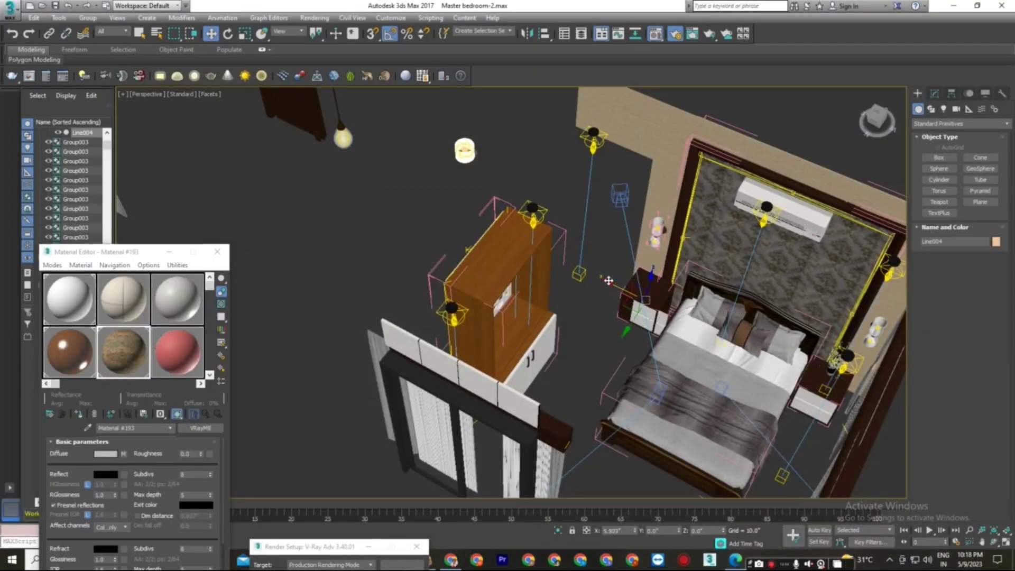
pyautogui.click(88, 17)
pyautogui.click(99, 80)
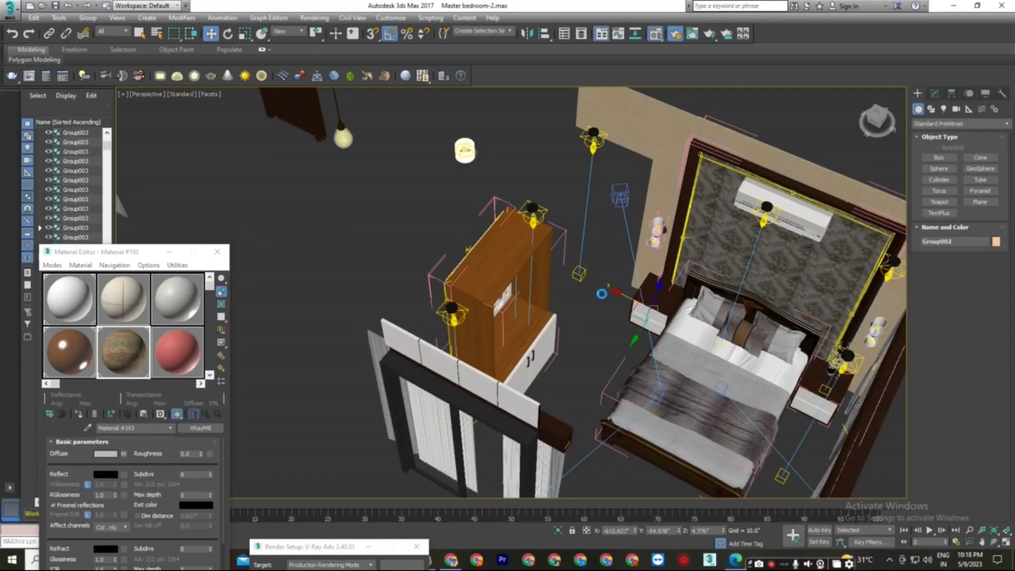
# Step: Move the side table from the original bedroom into the new room, beside the bed's headboard on the plant side
pyautogui.scroll(-5, 565, 330)
pyautogui.moveTo(565, 330); pyautogui.dragTo(773, 435, button='middle')
pyautogui.moveTo(580, 319); pyautogui.dragTo(315, 214)
pyautogui.scroll(6, 338, 211)
pyautogui.moveTo(377, 192); pyautogui.dragTo(305, 239)
pyautogui.click(245, 34)
pyautogui.click(211, 34)
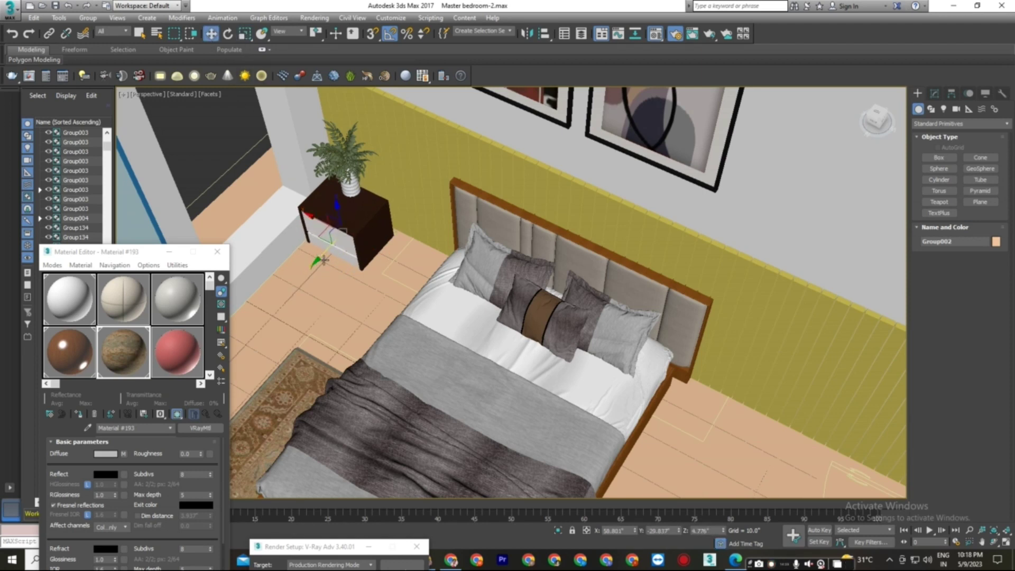
pyautogui.moveTo(314, 224); pyautogui.dragTo(384, 256)
pyautogui.keyDown('alt'); pyautogui.moveTo(435, 328); pyautogui.dragTo(458, 329, button='middle'); pyautogui.keyUp('alt')
pyautogui.moveTo(379, 268); pyautogui.dragTo(377, 270)
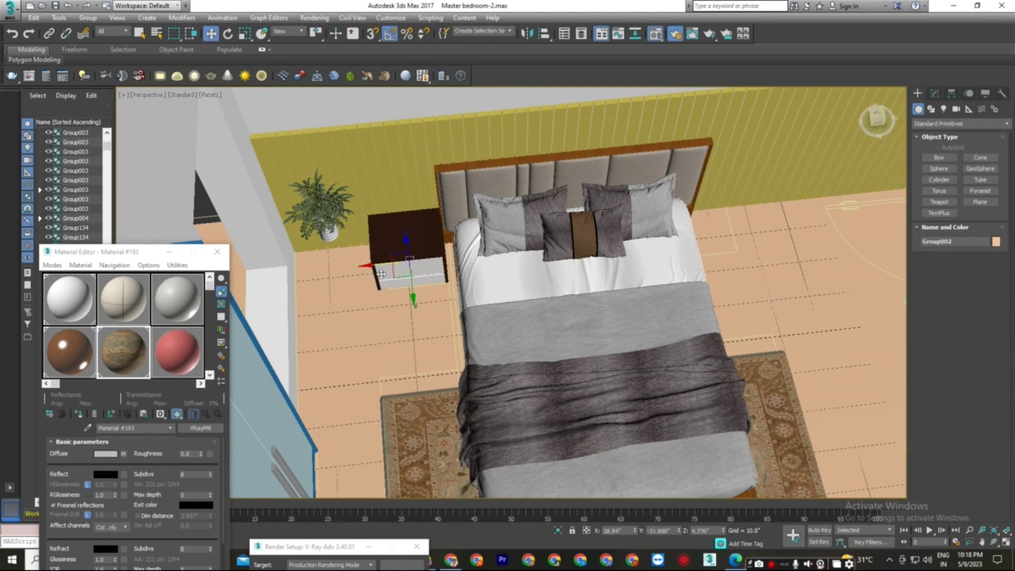
# Step: Open the bed's group and scale the headboard along its width
pyautogui.click(478, 185)
pyautogui.moveTo(584, 314); pyautogui.dragTo(587, 319)
pyautogui.click(88, 17)
pyautogui.click(99, 57)
pyautogui.click(534, 199)
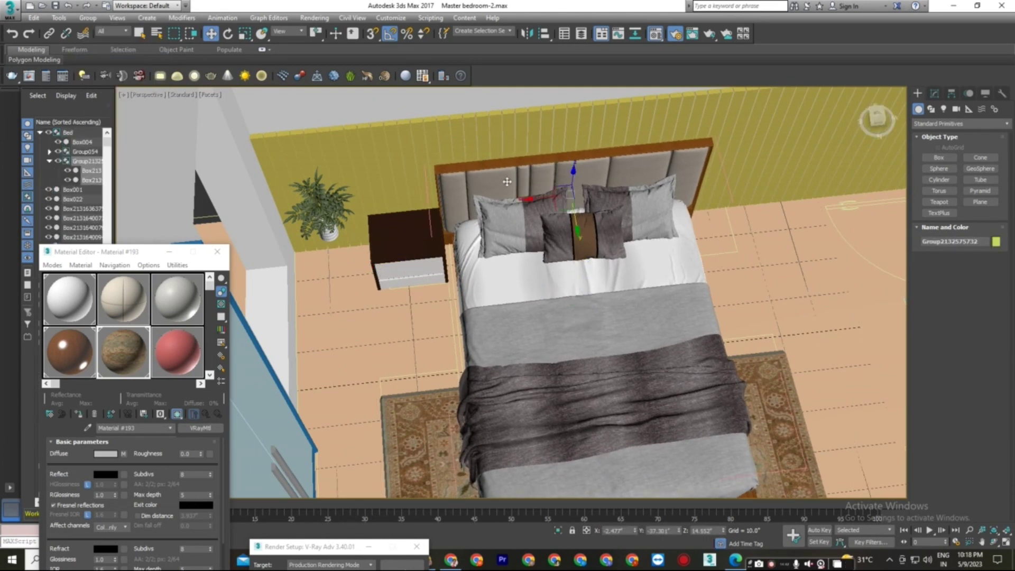
pyautogui.press('r')
pyautogui.moveTo(534, 200); pyautogui.dragTo(517, 199)
# Step: Copy the side table to the opposite side of the bed
pyautogui.press('w')
pyautogui.click(383, 237)
pyautogui.moveTo(375, 264); pyautogui.dragTo(690, 239)
pyautogui.click(508, 324)
# Step: Select the bed, both side tables and the floor, and hide all other objects
pyautogui.moveTo(607, 297)
pyautogui.keyDown('alt'); pyautogui.mouseDown(button='middle')
pyautogui.moveTo(530, 274)
pyautogui.moveTo(526, 283)
pyautogui.mouseUp(button='middle'); pyautogui.keyUp('alt')
pyautogui.click(617, 317)
pyautogui.moveTo(583, 323)
pyautogui.mouseDown(button='middle')
pyautogui.moveTo(582, 337)
pyautogui.moveTo(659, 455)
pyautogui.mouseUp(button='middle')
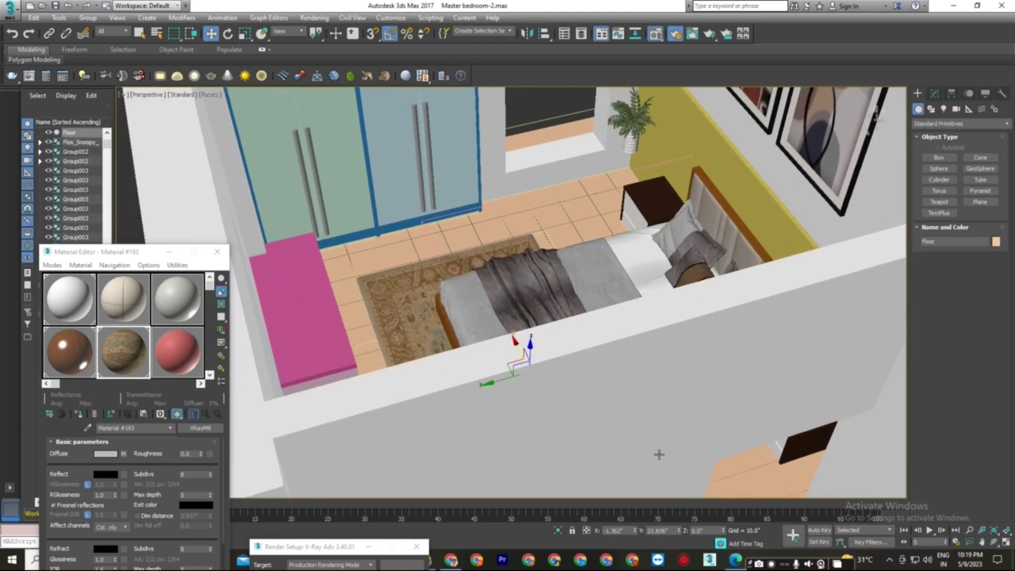
pyautogui.click(934, 94)
pyautogui.keyDown('alt'); pyautogui.moveTo(665, 169); pyautogui.dragTo(677, 189, button='middle'); pyautogui.keyUp('alt')
pyautogui.click(531, 170)
pyautogui.keyDown('ctrl'); pyautogui.click(756, 275); pyautogui.keyUp('ctrl')
pyautogui.click(88, 18)
pyautogui.click(104, 43)
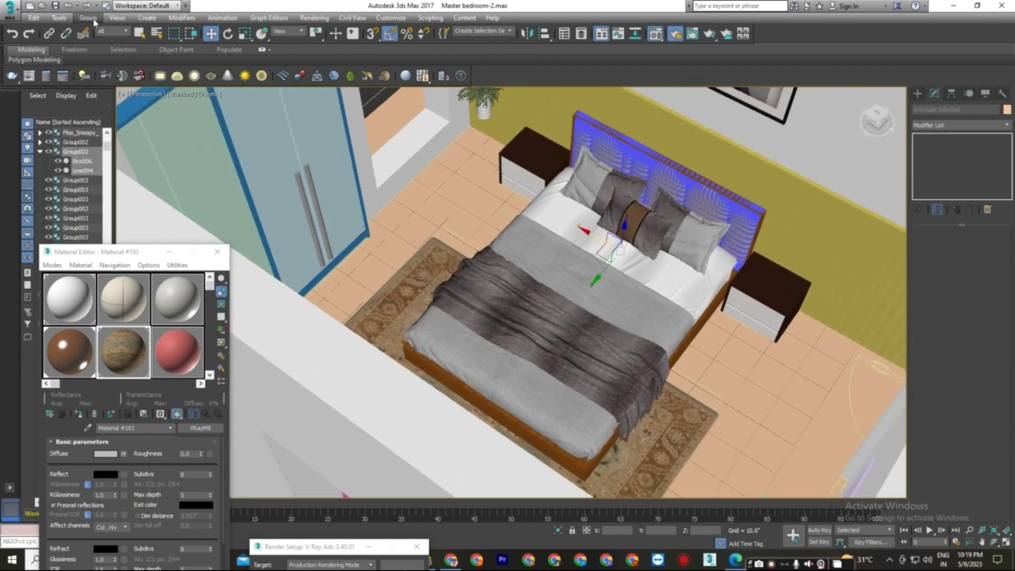
pyautogui.hotkey('alt', 'q')
pyautogui.rightClick(620, 248)
pyautogui.click(711, 201)
pyautogui.keyDown('ctrl'); pyautogui.click(487, 208); pyautogui.keyUp('ctrl')
pyautogui.rightClick(482, 207)
pyautogui.click(521, 169)
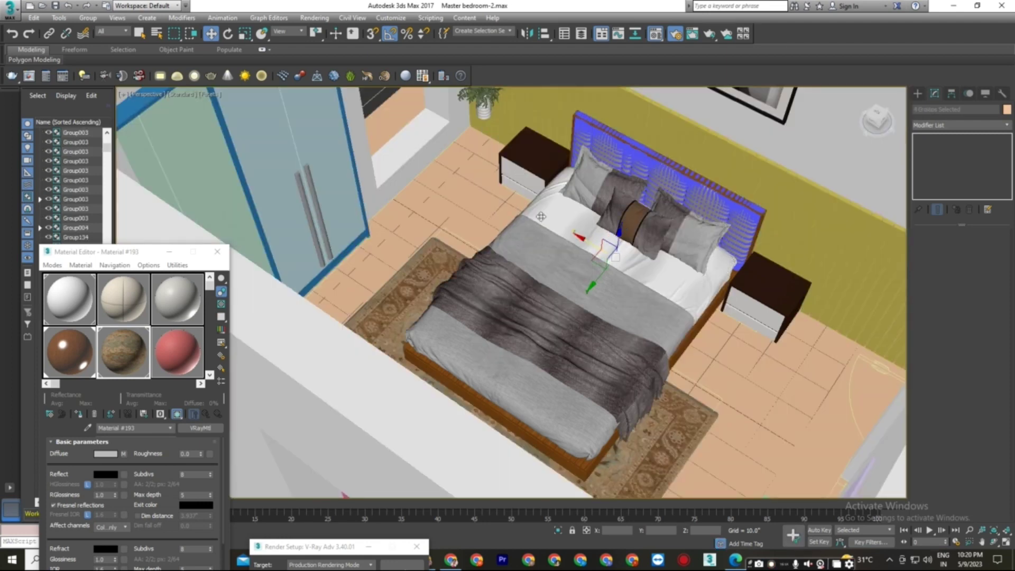
# Step: Raise the bed and both side tables in the front view until they rest on the floor
pyautogui.press('f')
pyautogui.scroll(3, 543, 219)
pyautogui.moveTo(293, 185); pyautogui.dragTo(338, 165, button='middle')
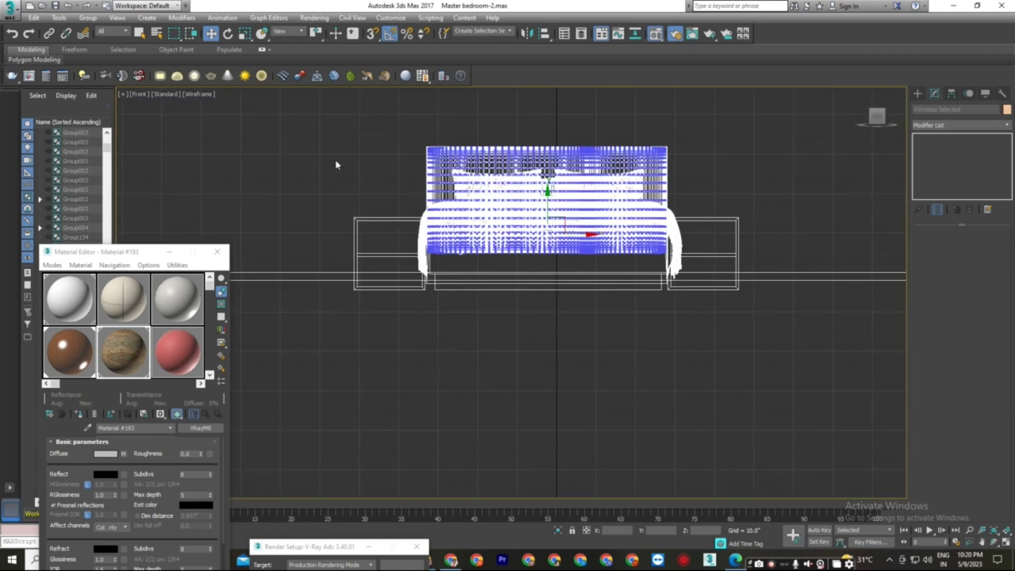
pyautogui.moveTo(549, 199); pyautogui.dragTo(547, 181)
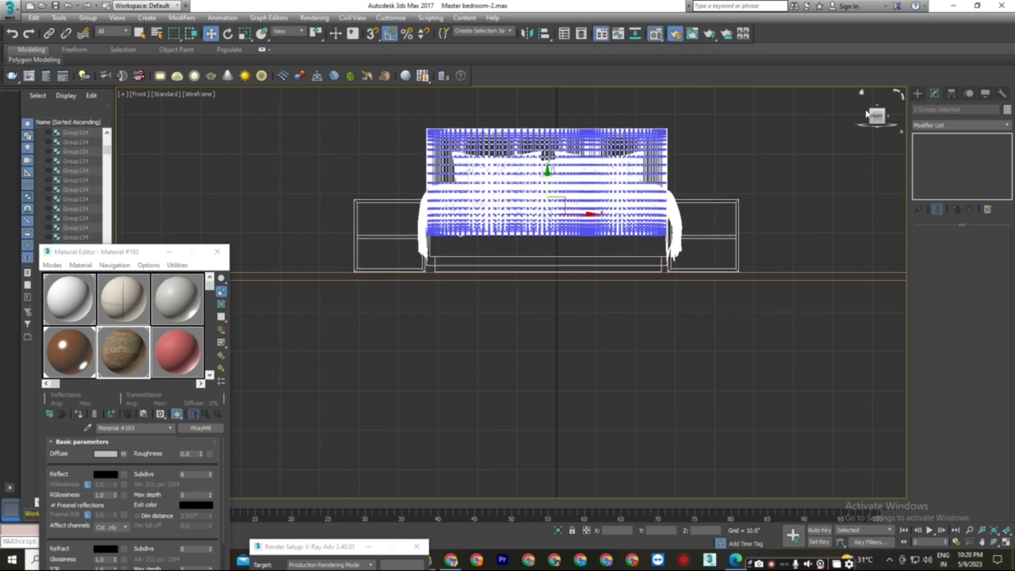
pyautogui.click(862, 95)
pyautogui.keyDown('alt'); pyautogui.moveTo(629, 288); pyautogui.dragTo(736, 334, button='middle'); pyautogui.keyUp('alt')
# Step: Unhide all objects and set the perspective view to Facets shading without edged faces
pyautogui.rightClick(736, 334)
pyautogui.click(763, 292)
pyautogui.hotkey('alt', 'q')
pyautogui.press('F3')
pyautogui.scroll(5, 662, 267)
pyautogui.keyDown('alt'); pyautogui.moveTo(662, 268); pyautogui.dragTo(653, 286, button='middle'); pyautogui.keyUp('alt')
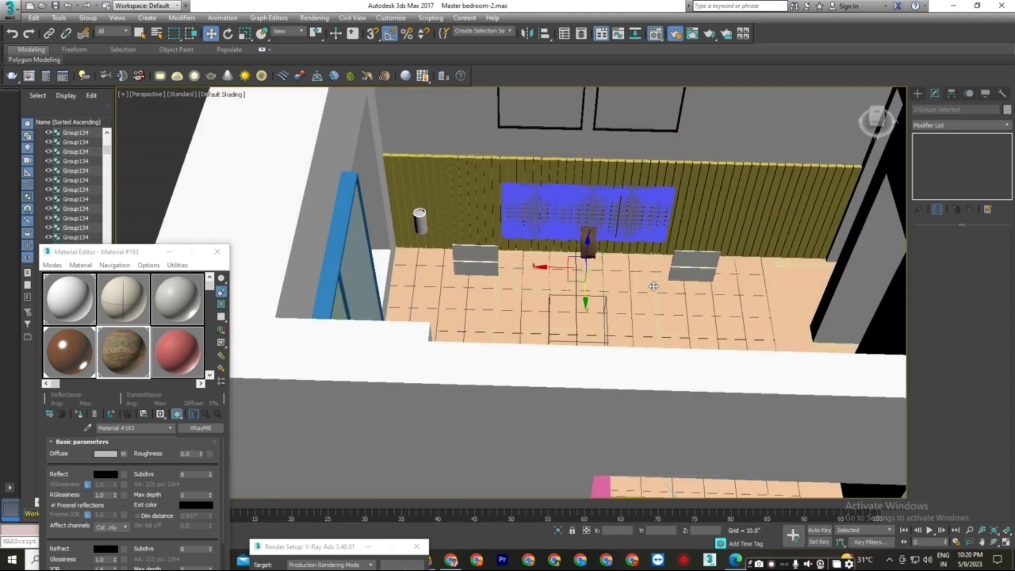
pyautogui.click(227, 96)
pyautogui.click(263, 119)
pyautogui.press('F4')
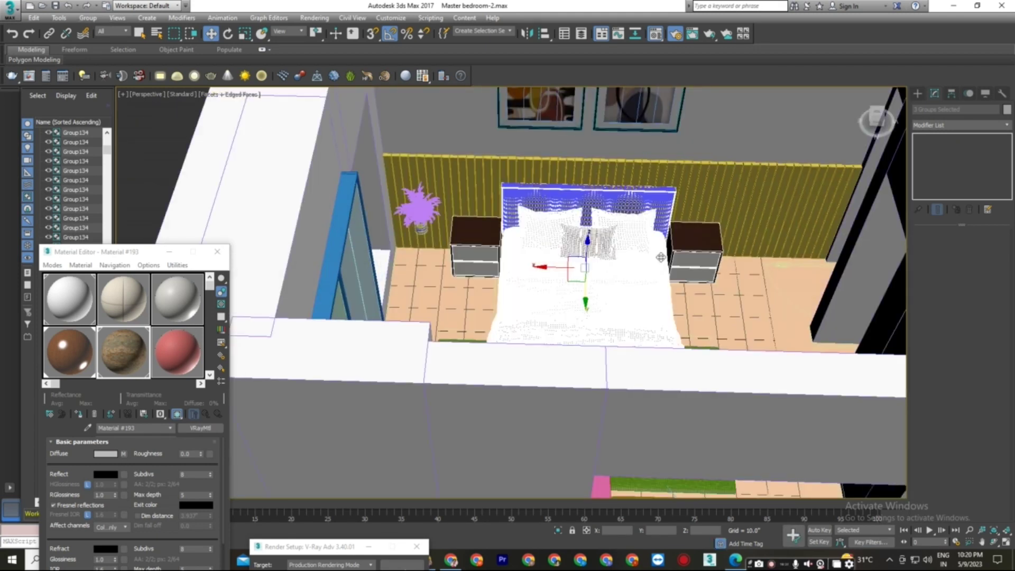
pyautogui.press('F4')
# Step: Select the window grille and the new room's walls, and hide all other objects
pyautogui.click(192, 150)
pyautogui.moveTo(555, 268); pyautogui.dragTo(629, 349, button='middle')
pyautogui.scroll(-4, 607, 339)
pyautogui.scroll(-5, 571, 317)
pyautogui.moveTo(823, 365); pyautogui.dragTo(563, 313, button='middle')
pyautogui.click(455, 270)
pyautogui.keyDown('ctrl'); pyautogui.click(386, 236); pyautogui.keyUp('ctrl')
pyautogui.rightClick(386, 236)
pyautogui.click(421, 206)
# Step: Move the window grille into the window opening of the new room's wall
pyautogui.click(455, 272)
pyautogui.moveTo(428, 286); pyautogui.dragTo(288, 246)
pyautogui.scroll(5, 316, 268)
pyautogui.click(230, 37)
pyautogui.click(213, 35)
pyautogui.scroll(-5, 347, 160)
pyautogui.moveTo(338, 201); pyautogui.dragTo(276, 327)
pyautogui.moveTo(276, 327); pyautogui.dragTo(443, 333, button='middle')
pyautogui.keyDown('alt'); pyautogui.moveTo(443, 333); pyautogui.dragTo(500, 308, button='middle'); pyautogui.keyUp('alt')
pyautogui.moveTo(405, 294); pyautogui.dragTo(465, 321)
# Step: Show edged faces and stretch the grille's top vertices up to the upper edge of the window opening
pyautogui.press('F4')
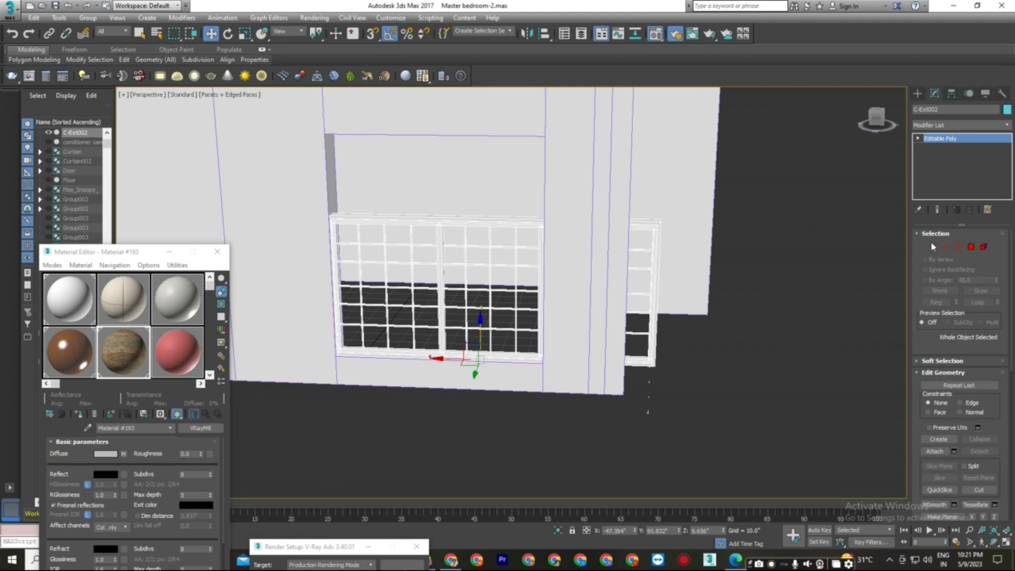
pyautogui.click(984, 246)
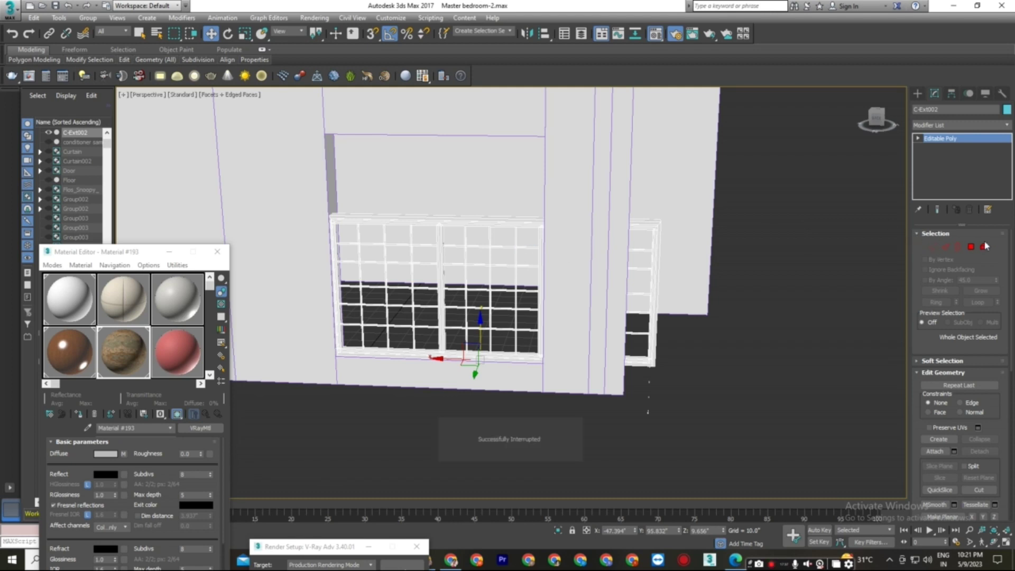
pyautogui.press('1')
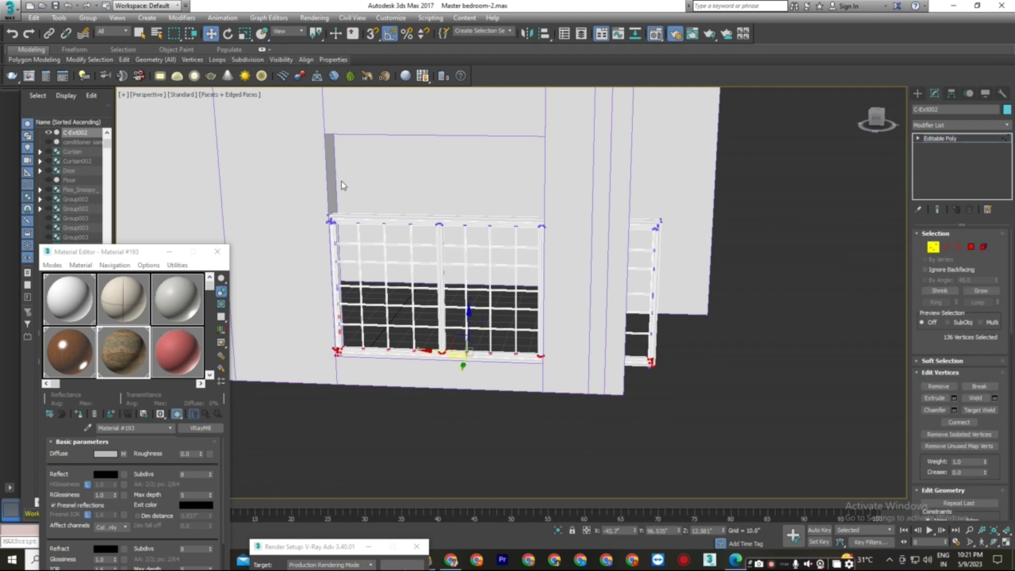
pyautogui.moveTo(647, 243); pyautogui.dragTo(661, 242)
pyautogui.moveTo(473, 191); pyautogui.dragTo(474, 108)
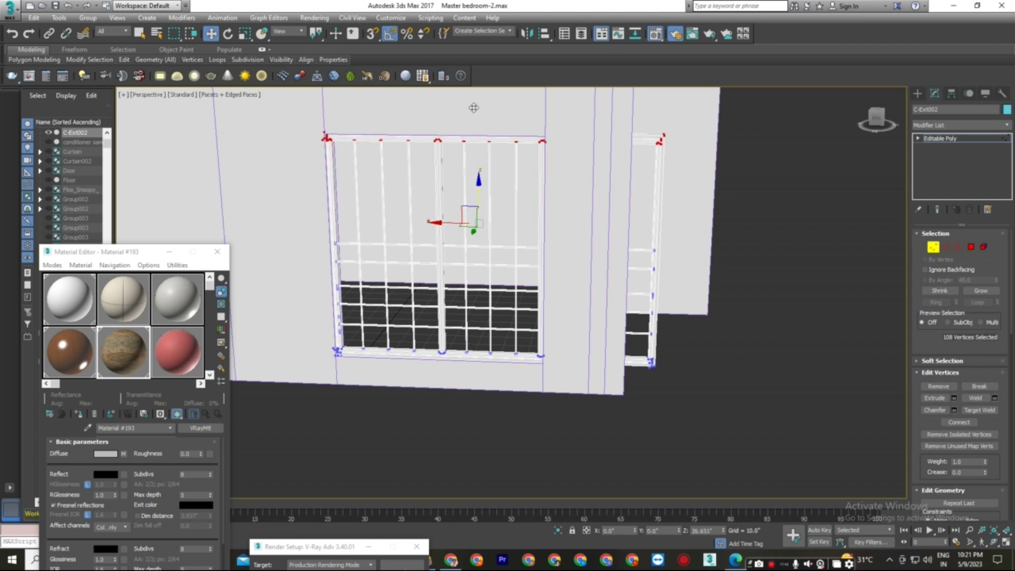
pyautogui.keyDown('alt'); pyautogui.moveTo(553, 231); pyautogui.dragTo(561, 220, button='middle'); pyautogui.keyUp('alt')
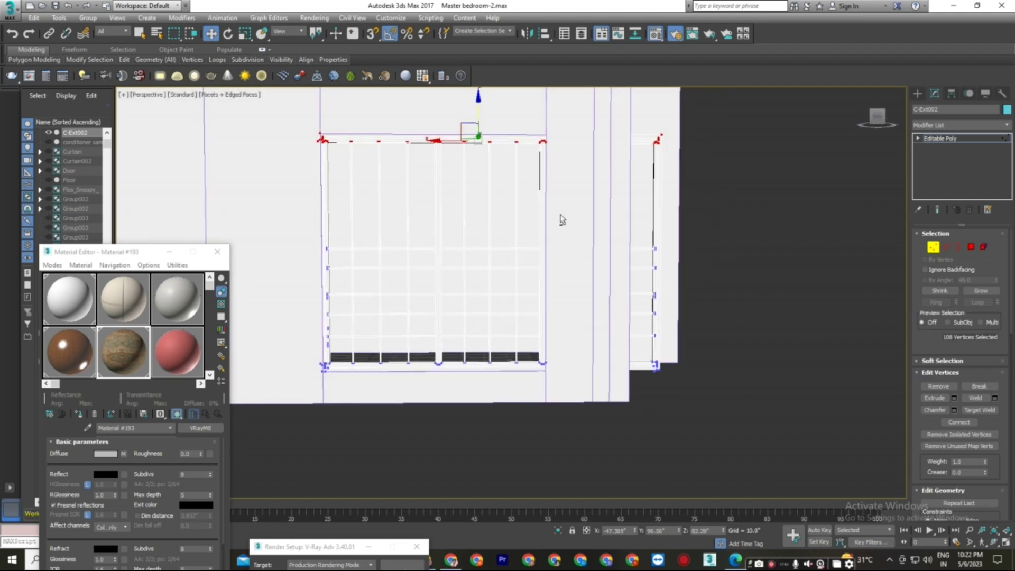
# Step: Delete the grille's surplus vertical bars and move its overhanging end vertices in to the side edge of the window opening
pyautogui.click(971, 247)
pyautogui.click(983, 247)
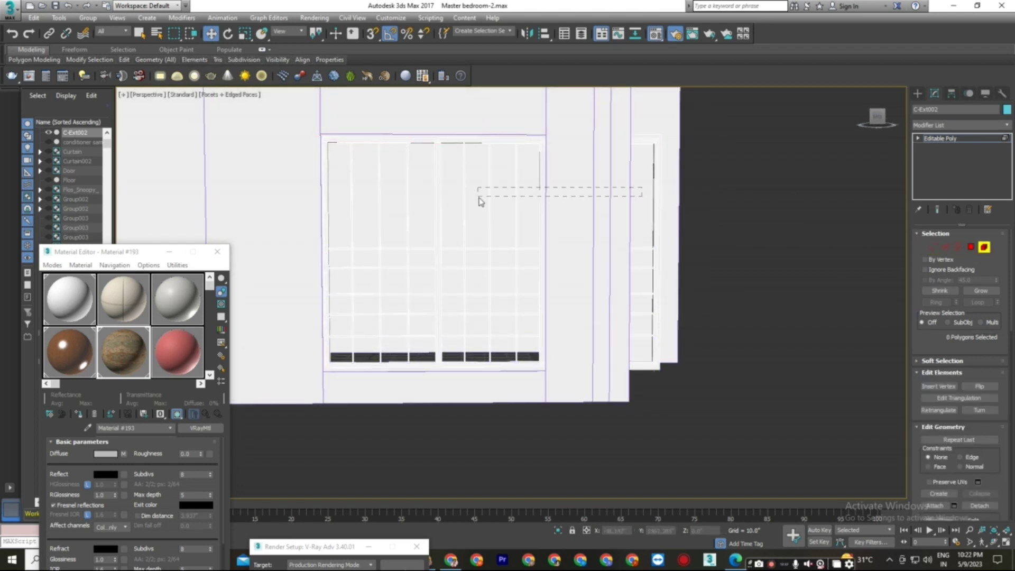
pyautogui.moveTo(478, 197); pyautogui.dragTo(478, 197)
pyautogui.click(500, 204)
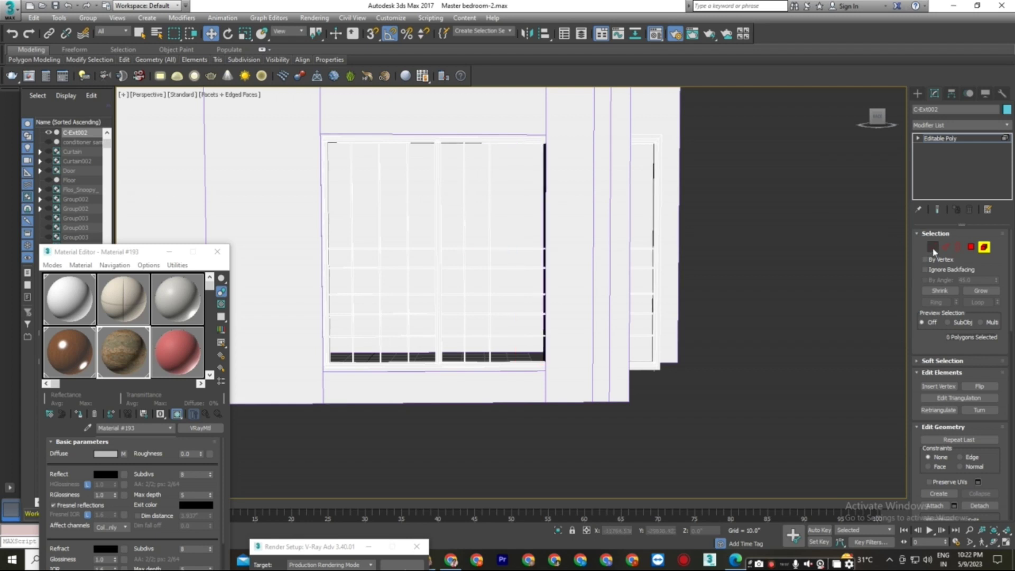
pyautogui.click(933, 247)
pyautogui.moveTo(634, 126); pyautogui.dragTo(680, 362)
pyautogui.moveTo(618, 280); pyautogui.dragTo(504, 279)
# Step: Copy a vertical bar element sideways within the grille to even out the bar spacing
pyautogui.click(984, 247)
pyautogui.click(489, 233)
pyautogui.keyDown('shift'); pyautogui.moveTo(452, 254); pyautogui.dragTo(475, 254); pyautogui.keyUp('shift')
pyautogui.click(547, 287)
pyautogui.click(933, 246)
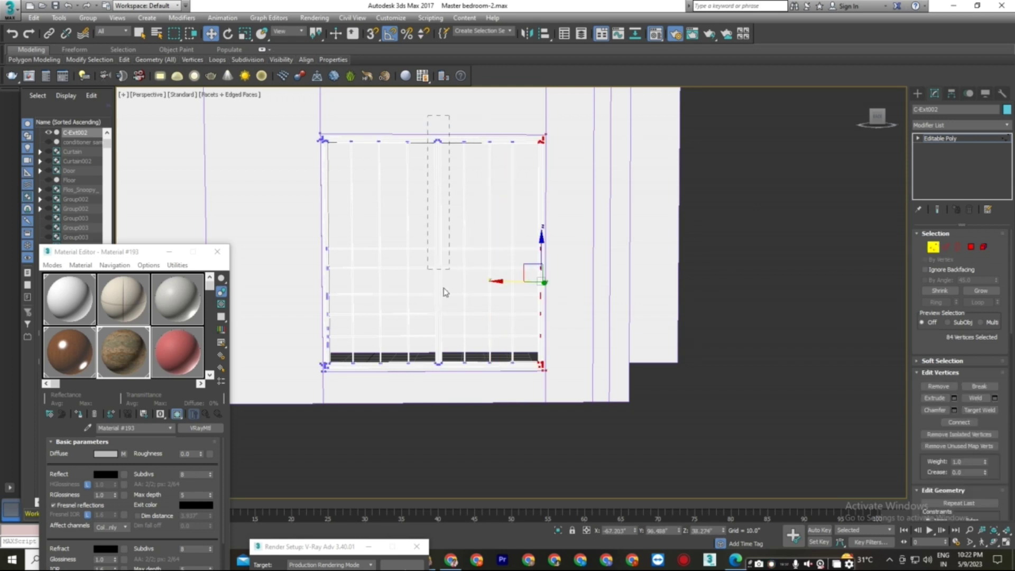
pyautogui.click(917, 94)
pyautogui.click(762, 154)
# Step: Copy the grille's horizontal bar elements upward to fill the upper part of the window
pyautogui.keyDown('alt'); pyautogui.moveTo(756, 159); pyautogui.dragTo(573, 231, button='middle'); pyautogui.keyUp('alt')
pyautogui.scroll(-5, 521, 243)
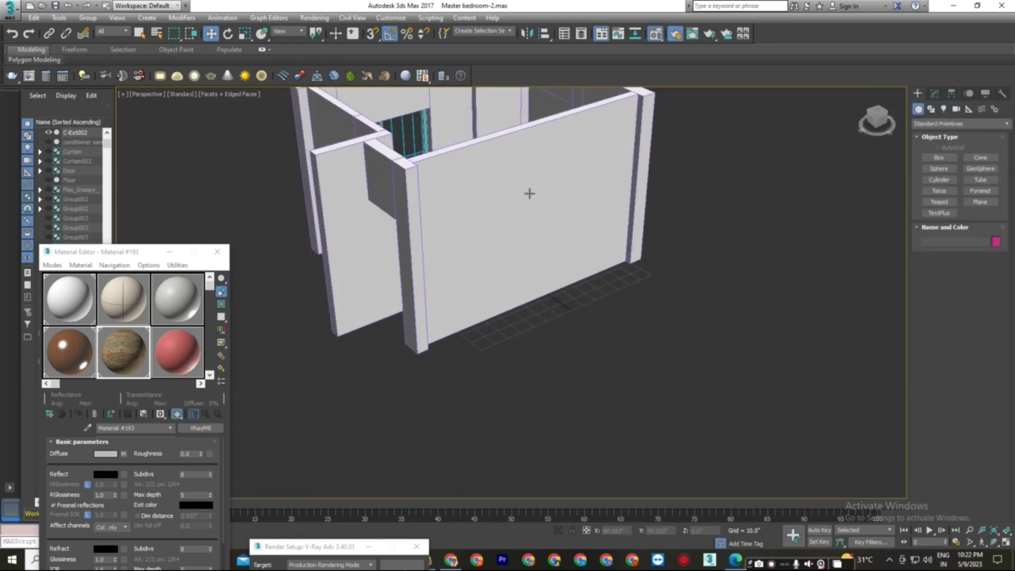
pyautogui.keyDown('alt'); pyautogui.moveTo(529, 193); pyautogui.dragTo(501, 184, button='middle'); pyautogui.keyUp('alt')
pyautogui.moveTo(501, 184); pyautogui.dragTo(548, 301, button='middle')
pyautogui.scroll(5, 492, 263)
pyautogui.click(491, 263)
pyautogui.press('5')
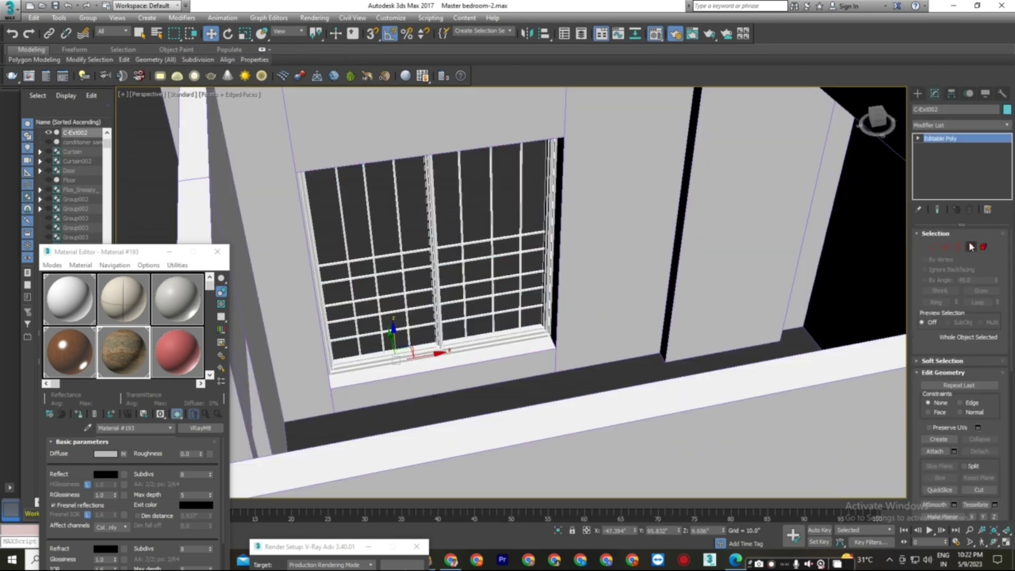
pyautogui.moveTo(477, 267); pyautogui.dragTo(476, 248)
pyautogui.keyDown('shift'); pyautogui.moveTo(432, 219); pyautogui.dragTo(430, 198); pyautogui.keyUp('shift')
pyautogui.click(538, 289)
pyautogui.moveTo(480, 268)
pyautogui.mouseDown()
pyautogui.moveTo(476, 213)
pyautogui.moveTo(444, 193)
pyautogui.moveTo(461, 176)
pyautogui.mouseUp()
pyautogui.click(548, 289)
pyautogui.scroll(4, 542, 267)
pyautogui.moveTo(542, 263)
pyautogui.keyDown('alt'); pyautogui.mouseDown(button='middle')
pyautogui.moveTo(520, 274)
pyautogui.moveTo(573, 328)
pyautogui.mouseUp(button='middle'); pyautogui.keyUp('alt')
pyautogui.moveTo(573, 328); pyautogui.dragTo(597, 469, button='middle')
pyautogui.scroll(3, 523, 319)
pyautogui.keyDown('alt'); pyautogui.moveTo(524, 320); pyautogui.dragTo(550, 317, button='middle'); pyautogui.keyUp('alt')
pyautogui.scroll(-5, 549, 317)
pyautogui.click(917, 94)
# Step: Turn off edged faces and unhide all objects in the scene
pyautogui.scroll(-5, 611, 272)
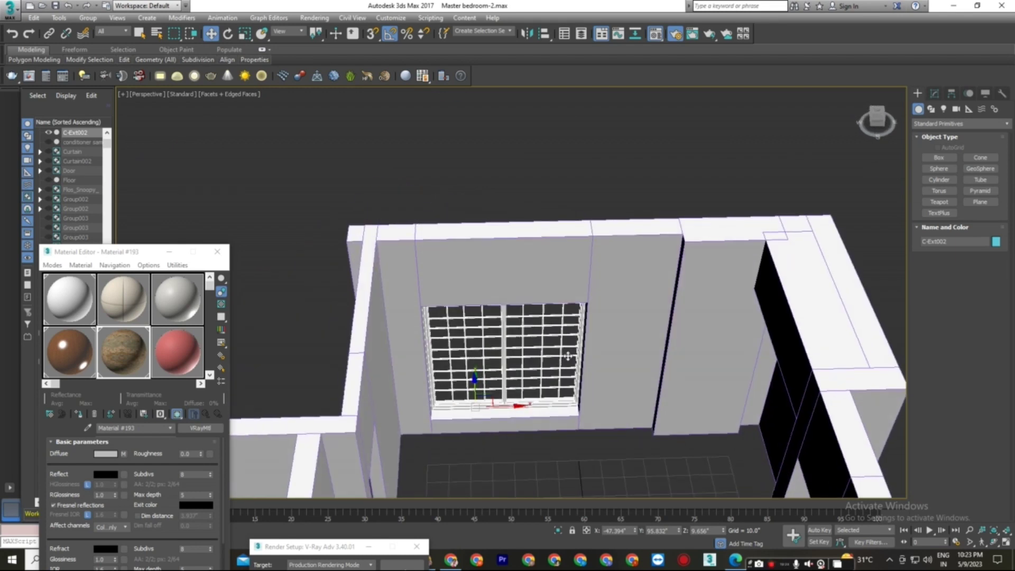
pyautogui.press('F4')
pyautogui.scroll(-3, 577, 442)
pyautogui.moveTo(578, 444)
pyautogui.keyDown('alt'); pyautogui.mouseDown(button='middle')
pyautogui.moveTo(665, 453)
pyautogui.moveTo(565, 438)
pyautogui.moveTo(593, 447)
pyautogui.mouseUp(button='middle'); pyautogui.keyUp('alt')
pyautogui.rightClick(597, 389)
pyautogui.click(623, 344)
# Step: Switch the viewport's display quality to Performance and back to Standard
pyautogui.click(205, 96)
pyautogui.click(185, 95)
pyautogui.click(193, 128)
pyautogui.click(184, 95)
pyautogui.click(200, 117)
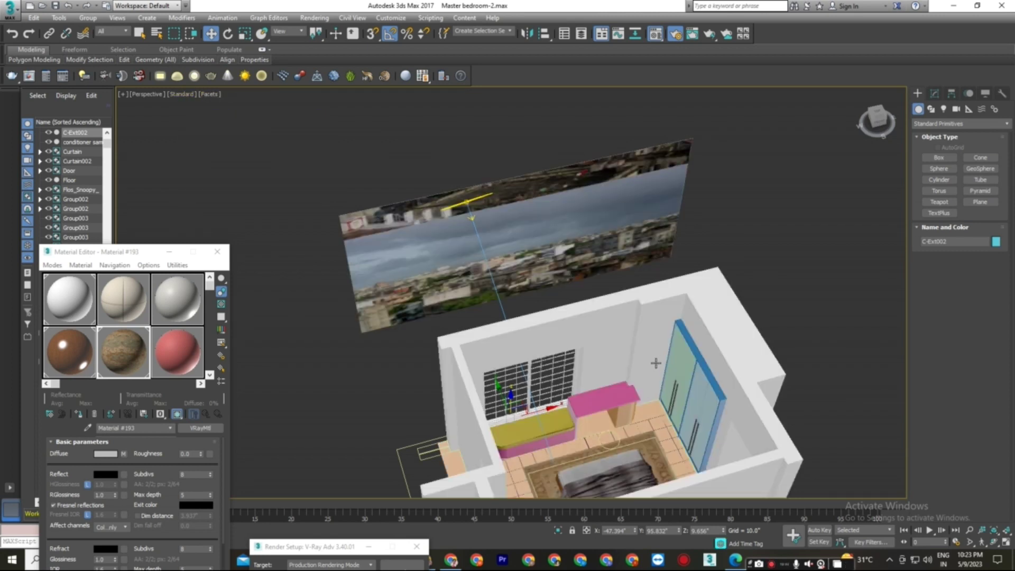
# Step: Move the dark door from beside the original bedroom into the new room
pyautogui.scroll(-3, 657, 388)
pyautogui.moveTo(658, 387)
pyautogui.keyDown('alt'); pyautogui.mouseDown(button='middle')
pyautogui.moveTo(833, 381)
pyautogui.moveTo(653, 378)
pyautogui.mouseUp(button='middle'); pyautogui.keyUp('alt')
pyautogui.scroll(-3, 832, 381)
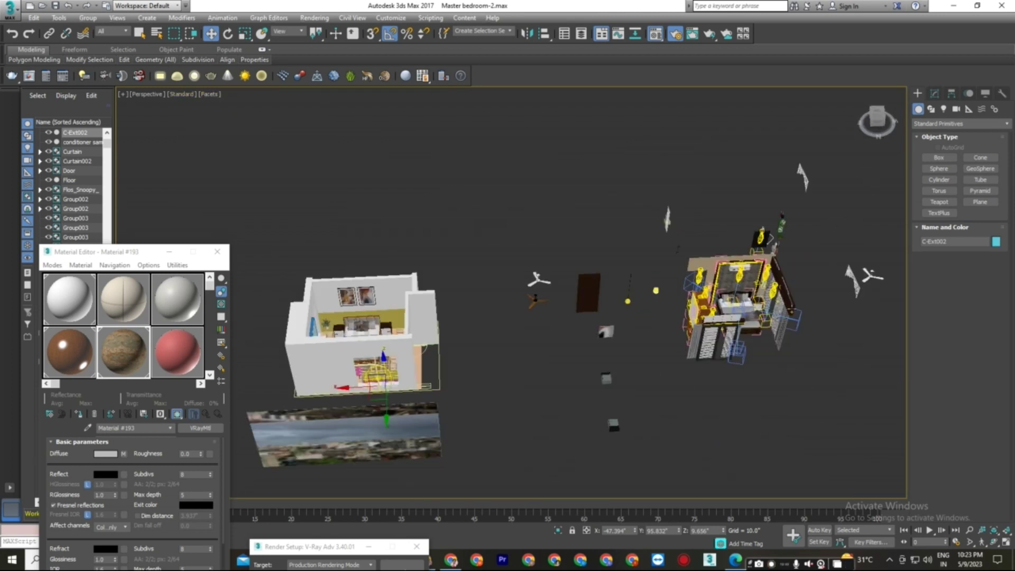
pyautogui.click(606, 333)
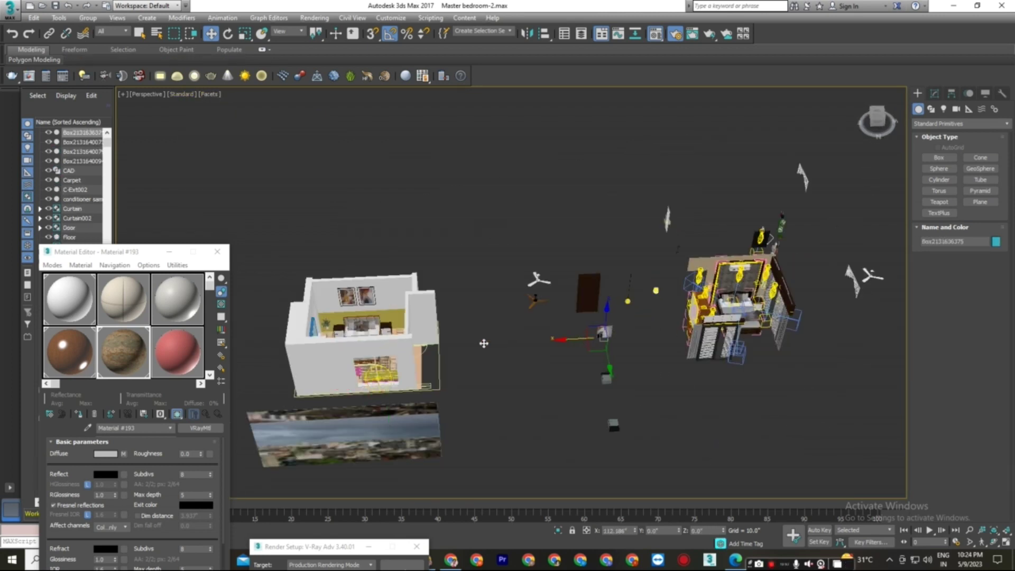
pyautogui.click(585, 283)
pyautogui.moveTo(584, 284); pyautogui.dragTo(392, 298)
pyautogui.press('z')
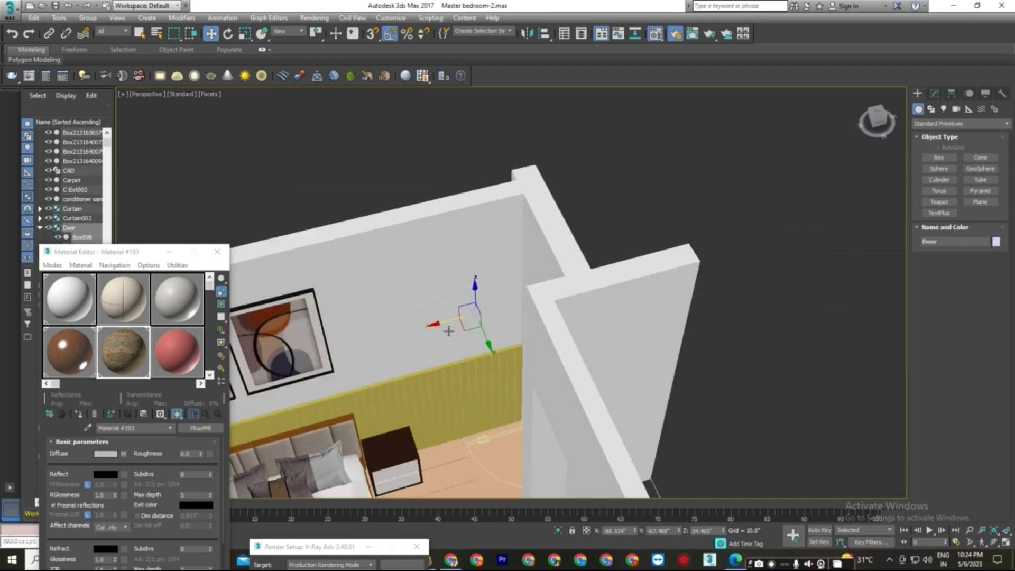
# Step: Rotate the door parallel to the wall with the two doorways and move it towards that wall
pyautogui.click(227, 33)
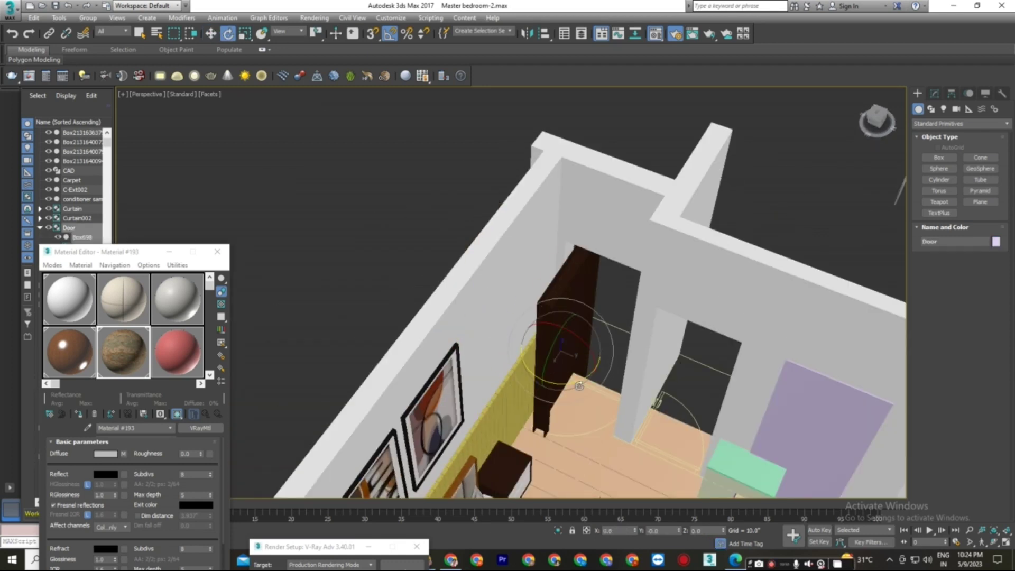
pyautogui.press('z')
pyautogui.moveTo(586, 387)
pyautogui.keyDown('alt'); pyautogui.mouseDown(button='middle')
pyautogui.moveTo(609, 367)
pyautogui.moveTo(573, 374)
pyautogui.mouseUp(button='middle'); pyautogui.keyUp('alt')
pyautogui.click(211, 34)
pyautogui.moveTo(588, 322); pyautogui.dragTo(904, 394)
# Step: Position and scale the door to fit the doorway nearer the mint-green unit
pyautogui.scroll(-3, 764, 367)
pyautogui.moveTo(763, 367); pyautogui.dragTo(574, 337, button='middle')
pyautogui.moveTo(681, 369); pyautogui.dragTo(668, 368)
pyautogui.press('r')
pyautogui.moveTo(632, 351); pyautogui.dragTo(626, 331)
pyautogui.press('w')
# Step: Copy the door into the doorway beside the slatted wall and align it with the opening
pyautogui.keyDown('alt'); pyautogui.moveTo(673, 346); pyautogui.dragTo(667, 324, button='middle'); pyautogui.keyUp('alt')
pyautogui.moveTo(660, 372)
pyautogui.keyDown('shift'); pyautogui.mouseDown()
pyautogui.moveTo(503, 328)
pyautogui.moveTo(495, 336)
pyautogui.mouseUp(); pyautogui.keyUp('shift')
pyautogui.click(516, 329)
pyautogui.keyDown('alt'); pyautogui.moveTo(539, 314); pyautogui.dragTo(518, 379, button='middle'); pyautogui.keyUp('alt')
pyautogui.moveTo(452, 357)
pyautogui.mouseDown()
pyautogui.moveTo(465, 331)
pyautogui.moveTo(458, 316)
pyautogui.moveTo(437, 315)
pyautogui.mouseUp()
pyautogui.moveTo(509, 295); pyautogui.dragTo(519, 296)
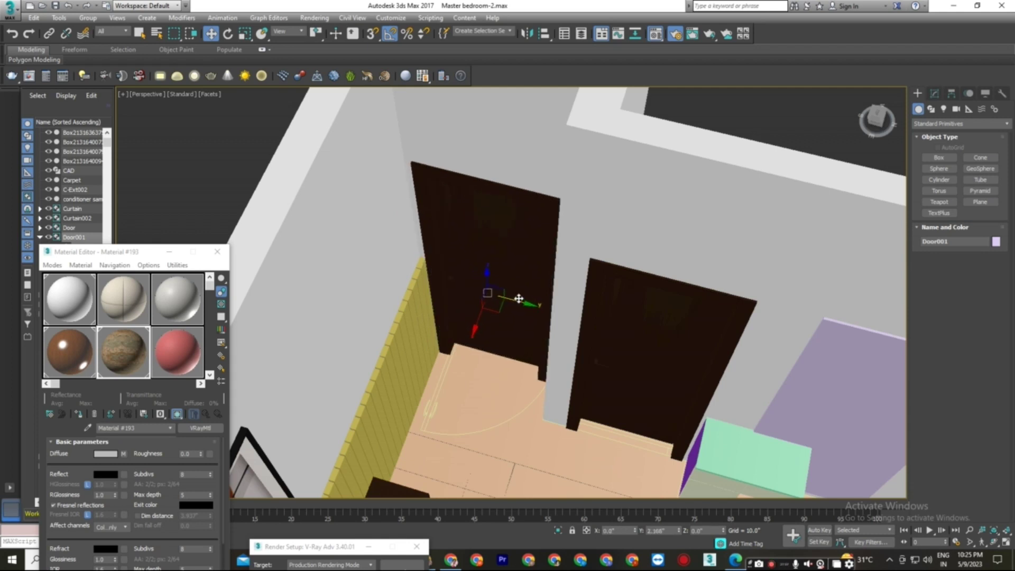
# Step: Scale, move and rotate the door copy beside the slatted wall to fit squarely in its opening
pyautogui.keyDown('alt'); pyautogui.moveTo(519, 298); pyautogui.dragTo(537, 325, button='middle'); pyautogui.keyUp('alt')
pyautogui.click(245, 34)
pyautogui.moveTo(439, 292); pyautogui.dragTo(434, 292)
pyautogui.click(215, 37)
pyautogui.moveTo(521, 289); pyautogui.dragTo(550, 340)
pyautogui.keyDown('alt'); pyautogui.moveTo(550, 340); pyautogui.dragTo(543, 320, button='middle'); pyautogui.keyUp('alt')
pyautogui.click(229, 35)
pyautogui.moveTo(503, 313); pyautogui.dragTo(511, 320)
pyautogui.moveTo(511, 320)
pyautogui.keyDown('alt'); pyautogui.mouseDown(button='middle')
pyautogui.moveTo(553, 346)
pyautogui.moveTo(515, 311)
pyautogui.mouseUp(button='middle'); pyautogui.keyUp('alt')
pyautogui.scroll(4, 514, 311)
pyautogui.scroll(-5, 516, 310)
pyautogui.press('w')
# Step: Open the door group beside the slatted wall down to its nested parts and select the door handle
pyautogui.click(934, 94)
pyautogui.click(88, 18)
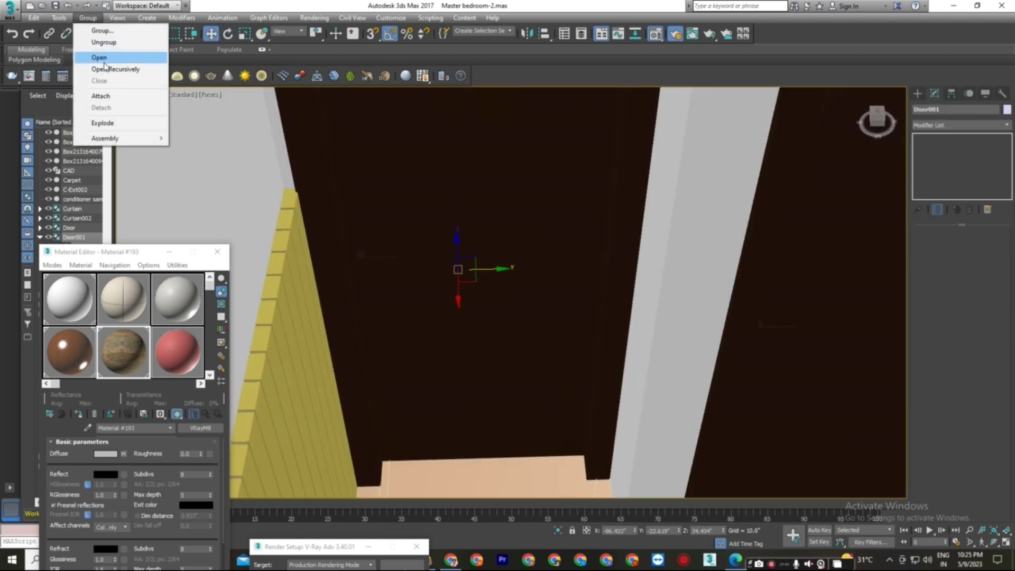
pyautogui.click(358, 258)
pyautogui.click(360, 259)
pyautogui.click(88, 17)
pyautogui.click(113, 71)
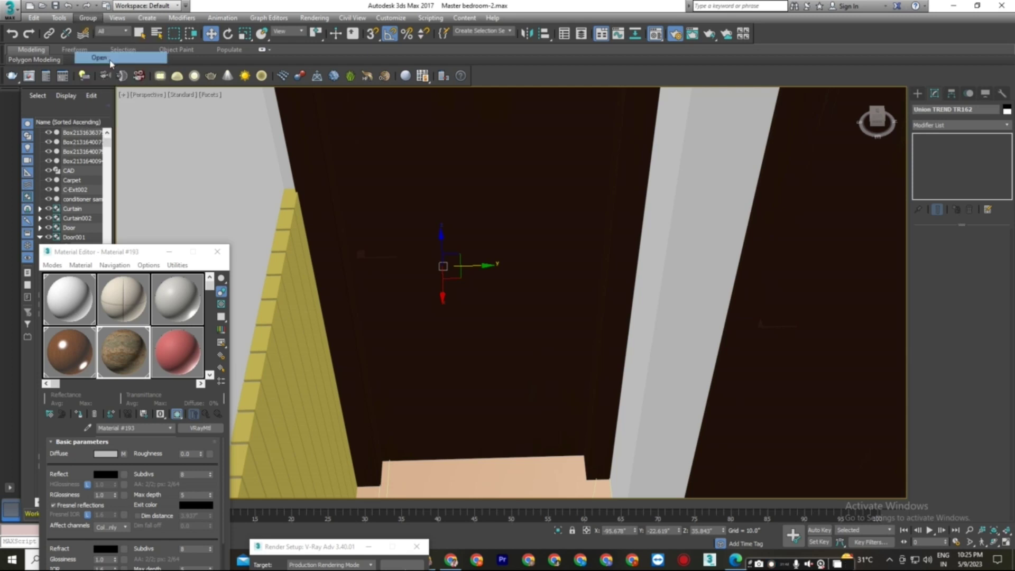
pyautogui.press('e')
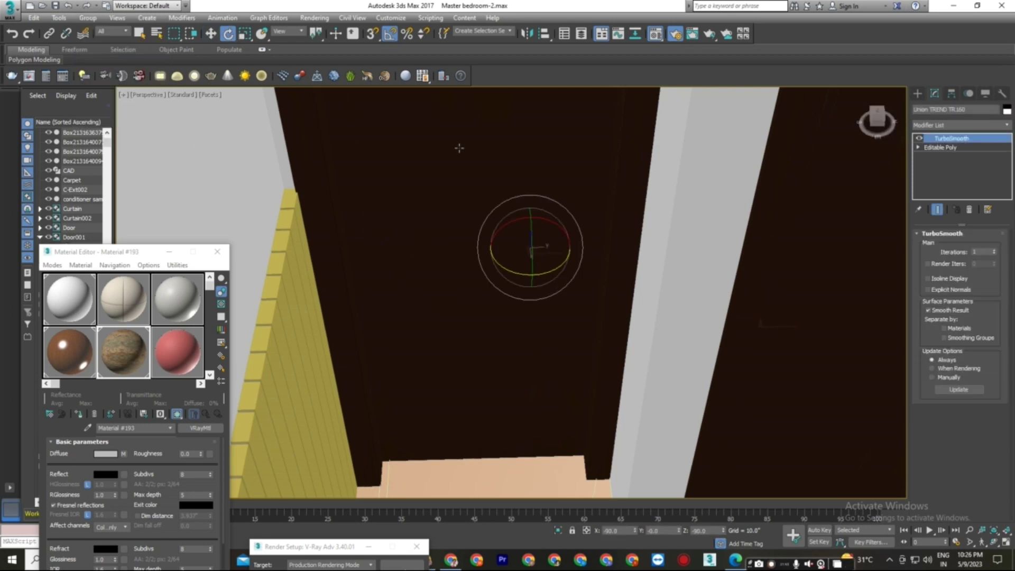
# Step: Create a new VRayMtl with a dark grey diffuse colour and apply it to the door handle
pyautogui.click(186, 354)
pyautogui.click(49, 414)
pyautogui.scroll(-2, 708, 383)
pyautogui.doubleClick(682, 404)
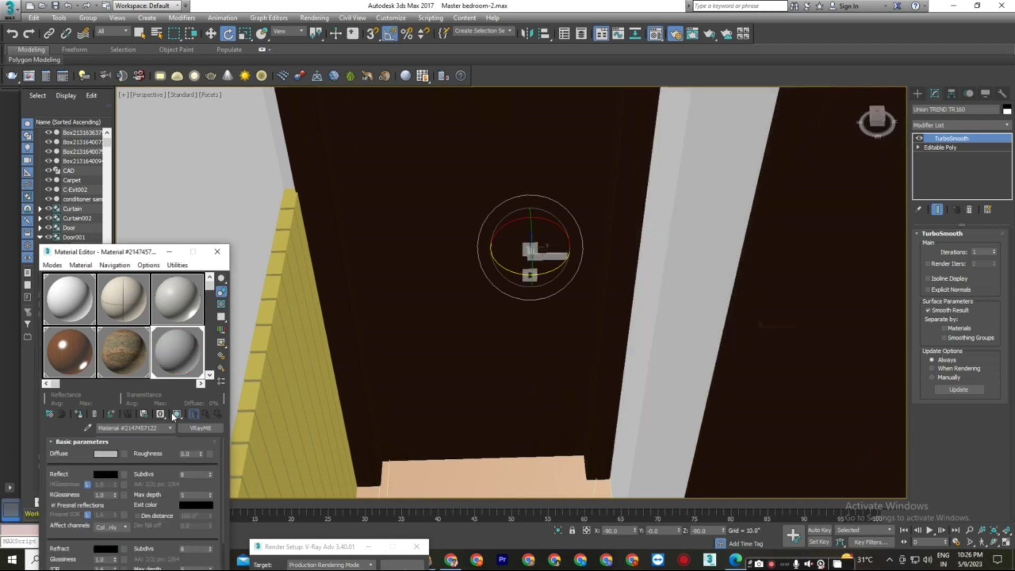
pyautogui.click(107, 455)
pyautogui.click(341, 122)
pyautogui.click(392, 161)
# Step: Rotate the handle around to suit the door's opposite edge and move its keyhole elements below the lever
pyautogui.moveTo(506, 225); pyautogui.dragTo(620, 245)
pyautogui.click(211, 34)
pyautogui.click(974, 149)
pyautogui.click(984, 247)
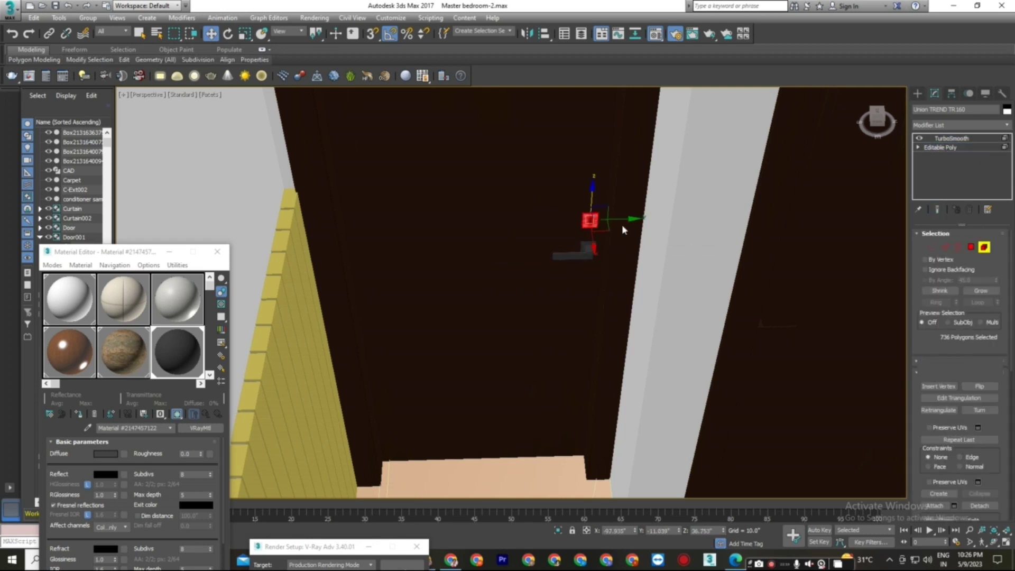
pyautogui.moveTo(590, 205); pyautogui.dragTo(576, 250)
pyautogui.click(918, 94)
pyautogui.scroll(-5, 546, 333)
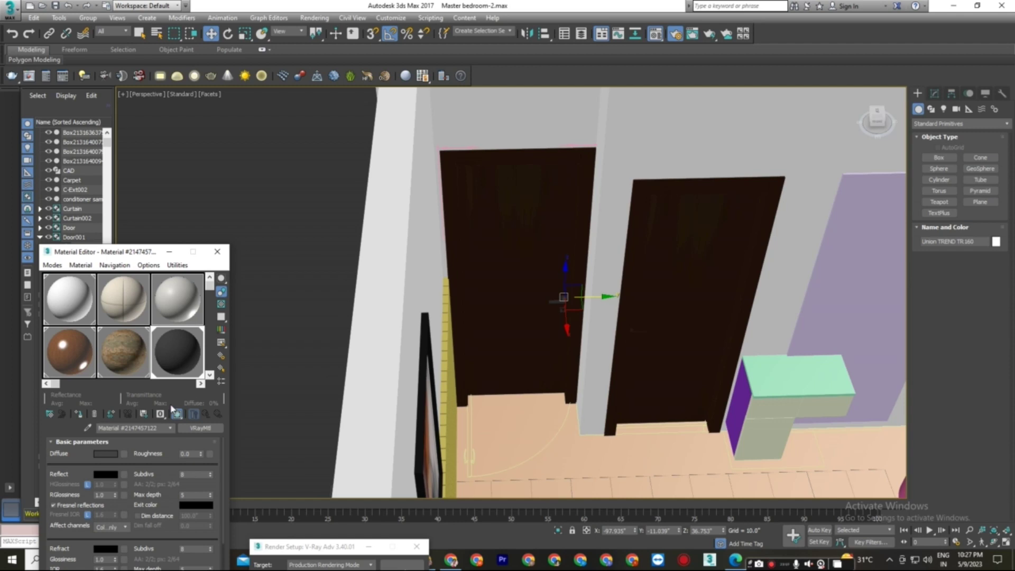
# Step: Darken the diffuse colour of the door handle's material
pyautogui.click(106, 454)
pyautogui.click(307, 72)
pyautogui.click(390, 163)
pyautogui.scroll(-3, 653, 277)
pyautogui.moveTo(653, 276); pyautogui.dragTo(499, 282, button='middle')
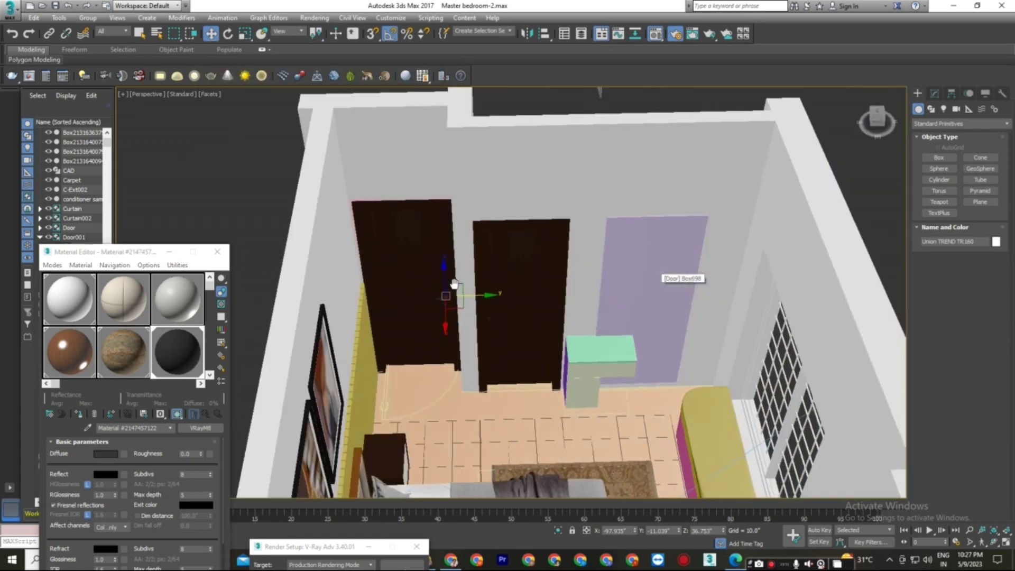
# Step: Extrude the front face of the lavender mirror panel beside the doors by 6 mm
pyautogui.click(590, 270)
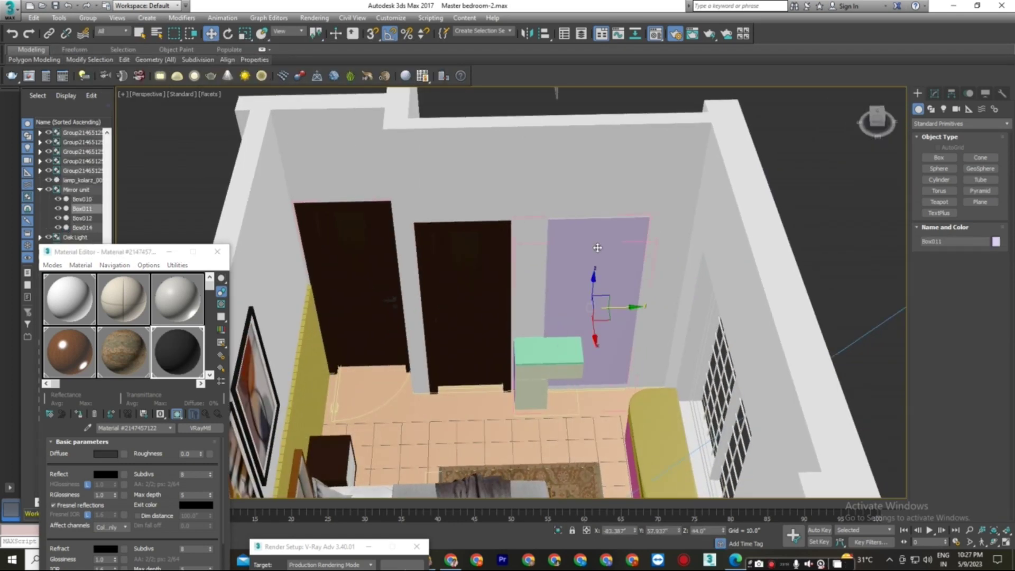
pyautogui.click(934, 93)
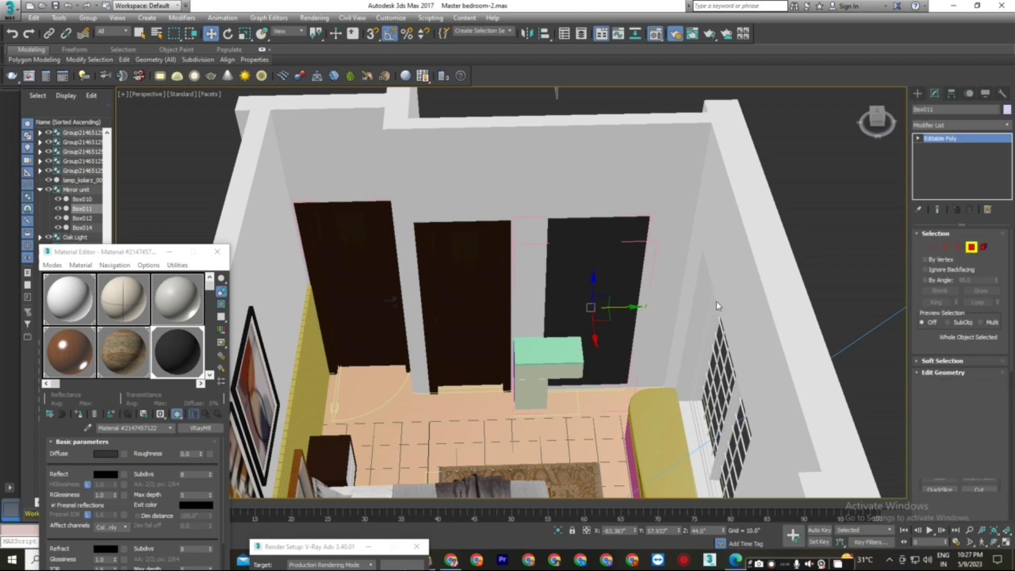
pyautogui.press('4')
pyautogui.hotkey('shift', 'e')
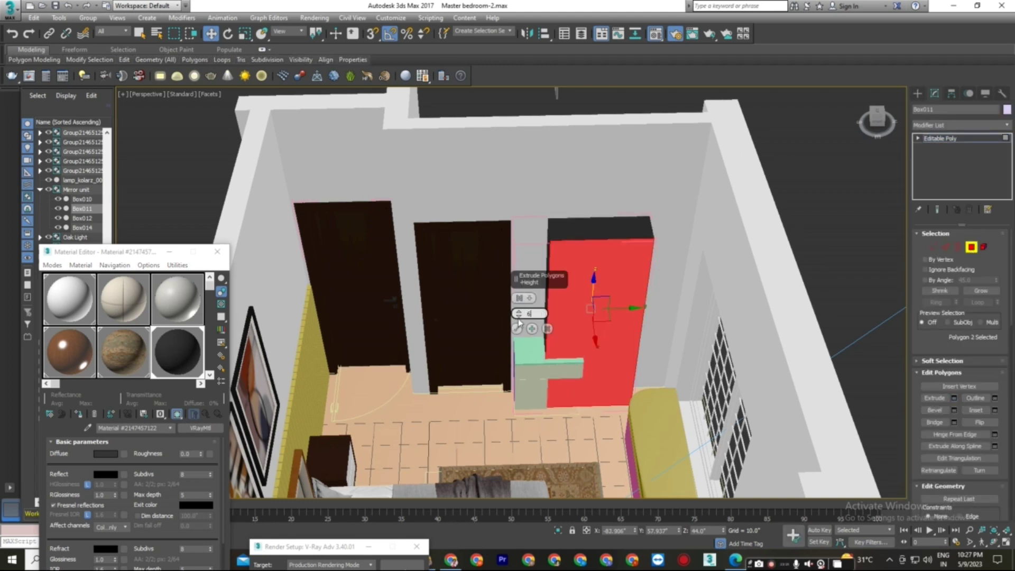
pyautogui.write('6mm')
pyautogui.press('Return')
pyautogui.click(548, 330)
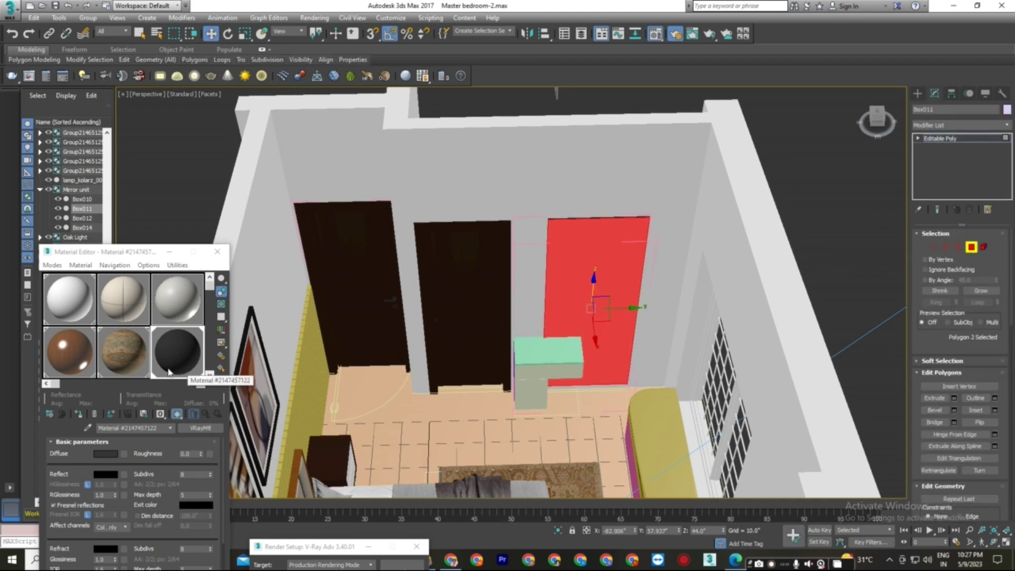
# Step: Create a VRayMtl with a white reflection colour and apply it to the mirror panel
pyautogui.click(182, 309)
pyautogui.click(199, 429)
pyautogui.doubleClick(669, 405)
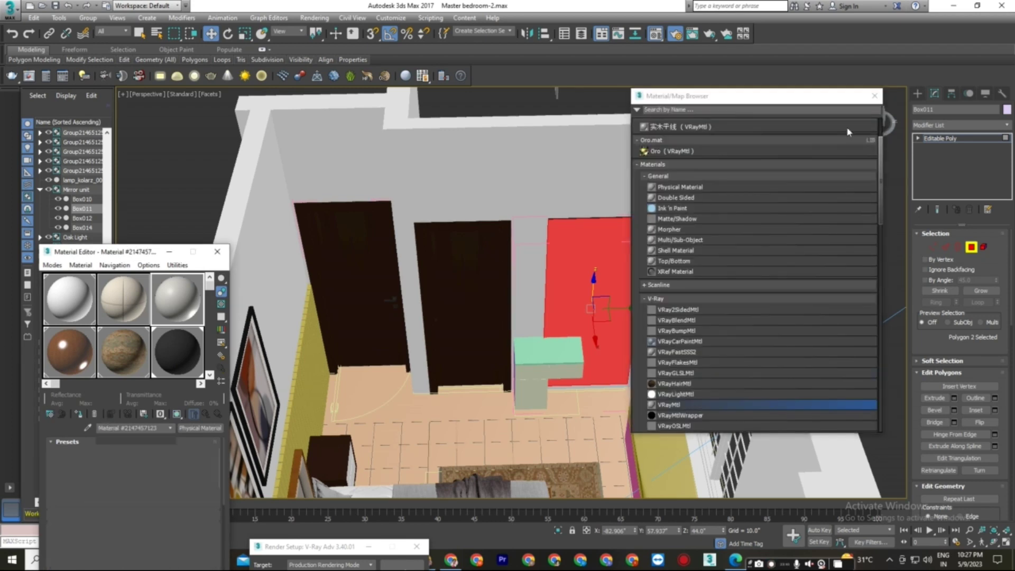
pyautogui.click(107, 476)
pyautogui.moveTo(312, 71); pyautogui.dragTo(313, 144)
pyautogui.click(387, 161)
pyautogui.click(106, 476)
pyautogui.click(390, 161)
pyautogui.click(917, 94)
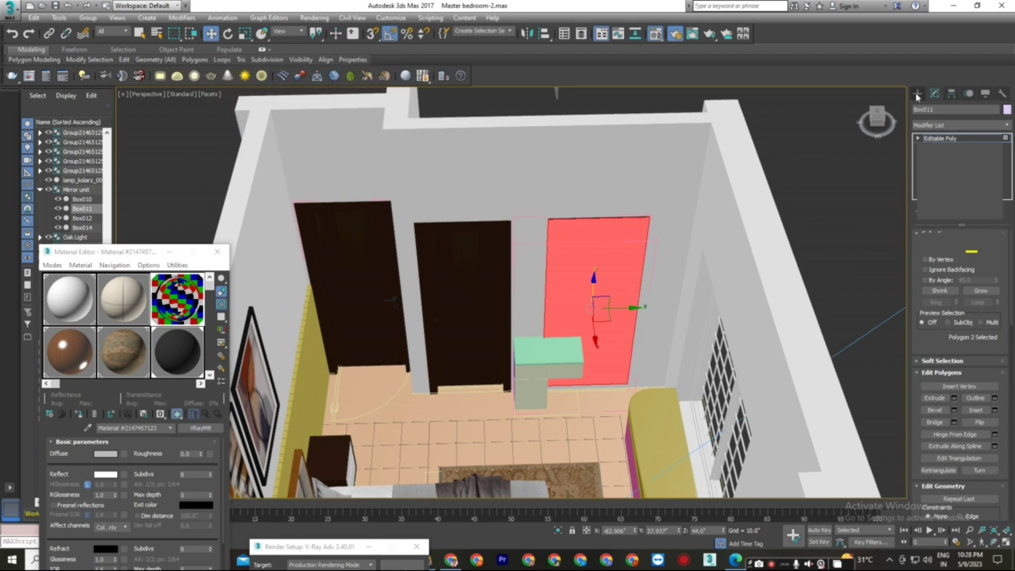
# Step: Set the mirror material's diffuse colour to a near-black grey with value 15
pyautogui.click(110, 454)
pyautogui.moveTo(307, 85); pyautogui.dragTo(308, 74)
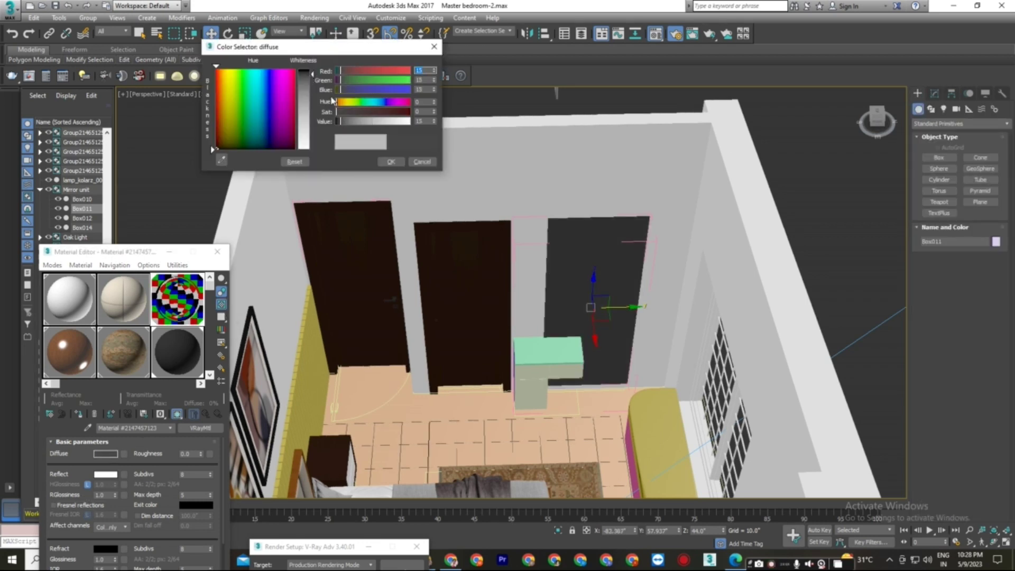
pyautogui.click(391, 161)
# Step: Delete unneeded leftovers beyond the original bedroom, including the white lattice piece
pyautogui.keyDown('alt'); pyautogui.moveTo(402, 296); pyautogui.dragTo(585, 344, button='middle'); pyautogui.keyUp('alt')
pyautogui.scroll(-8, 585, 344)
pyautogui.moveTo(478, 201); pyautogui.dragTo(669, 457, button='middle')
pyautogui.moveTo(405, 331); pyautogui.dragTo(497, 371, button='middle')
pyautogui.scroll(6, 340, 332)
pyautogui.click(344, 203)
pyautogui.press('Delete')
pyautogui.scroll(-3, 378, 312)
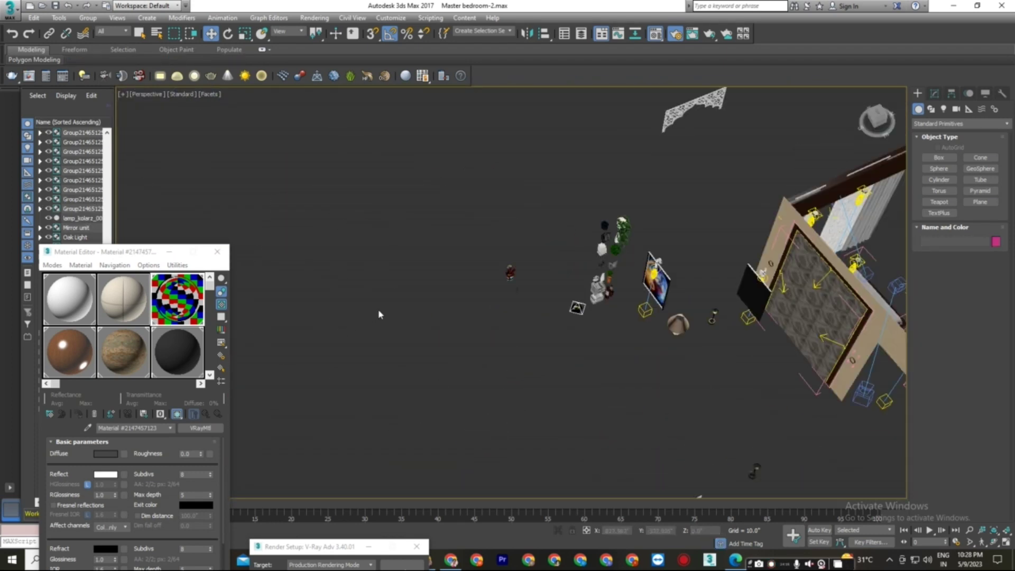
pyautogui.click(689, 126)
pyautogui.press('Delete')
# Step: Delete the curtain set and white panels behind the wooden wardrobe in the original bedroom
pyautogui.click(665, 285)
pyautogui.scroll(-2, 665, 286)
pyautogui.moveTo(665, 285); pyautogui.dragTo(436, 306, button='middle')
pyautogui.scroll(-2, 436, 306)
pyautogui.scroll(5, 576, 318)
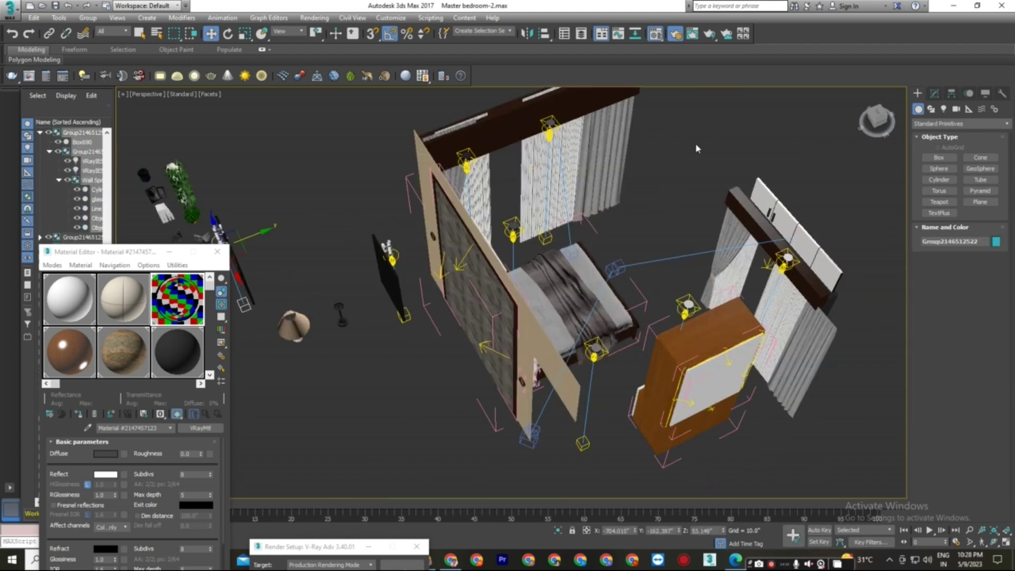
pyautogui.moveTo(777, 237); pyautogui.dragTo(777, 237)
pyautogui.press('Delete')
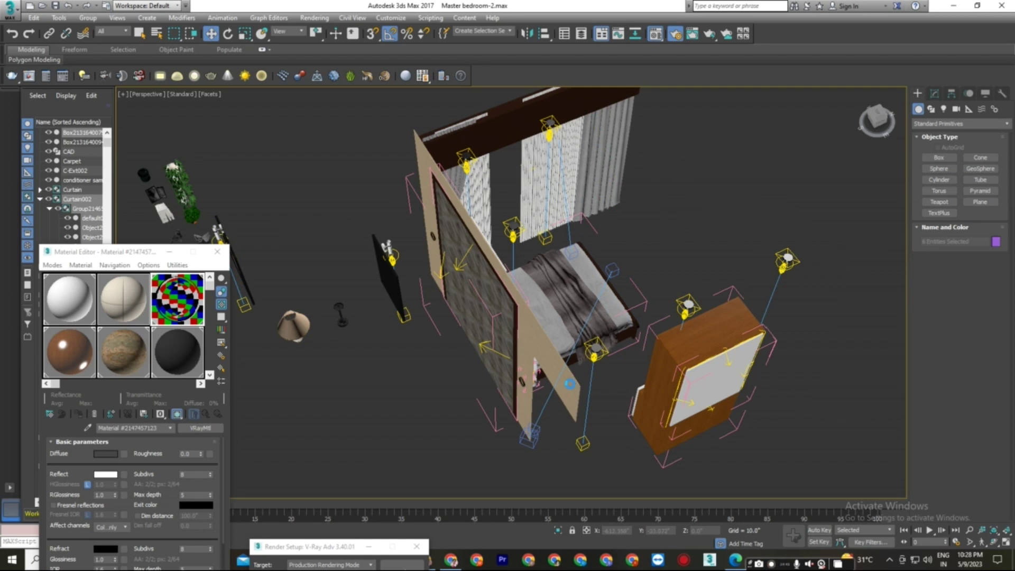
# Step: Move the VRayPhysicalCamera004 component from the original bedroom into the new room, near the rug
pyautogui.click(559, 382)
pyautogui.scroll(-7, 589, 382)
pyautogui.moveTo(624, 348); pyautogui.dragTo(686, 429)
pyautogui.moveTo(688, 396); pyautogui.dragTo(527, 294, button='middle')
pyautogui.scroll(6, 527, 294)
pyautogui.moveTo(490, 224); pyautogui.dragTo(649, 220)
pyautogui.click(573, 325)
pyautogui.moveTo(600, 312); pyautogui.dragTo(525, 364)
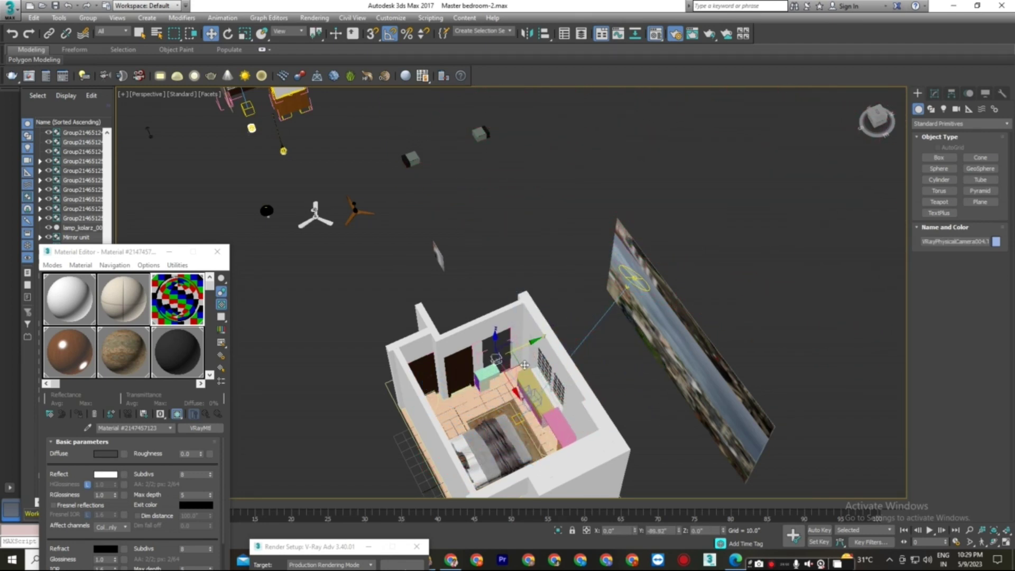
pyautogui.moveTo(508, 403); pyautogui.dragTo(545, 426)
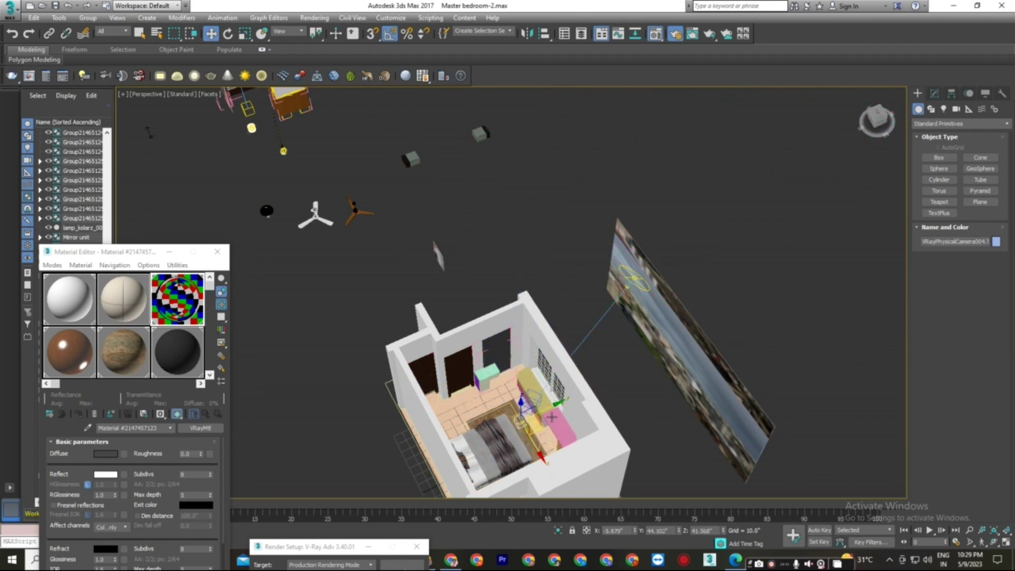
# Step: Delete the wooden wardrobe from the original bedroom
pyautogui.scroll(4, 478, 226)
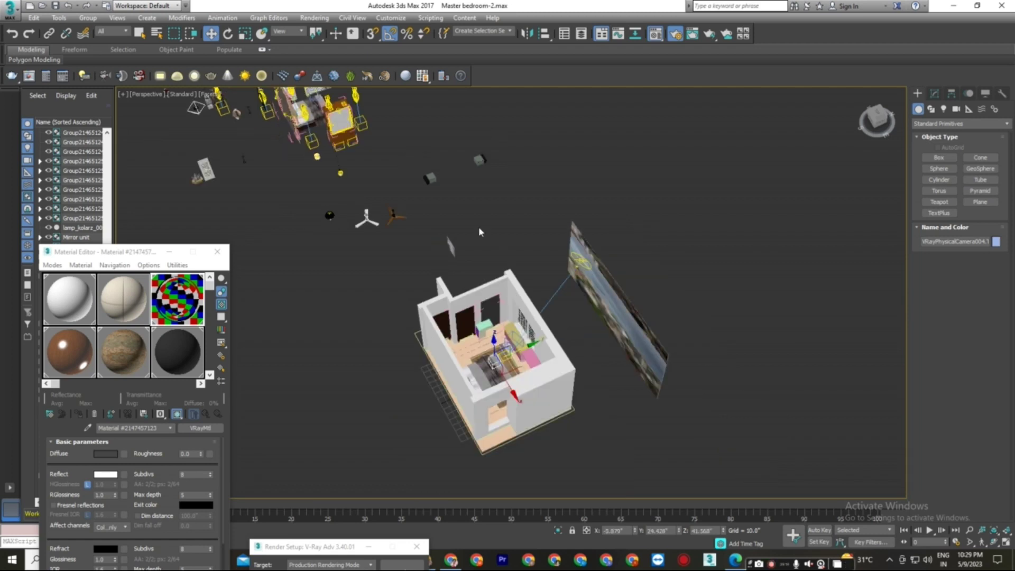
pyautogui.scroll(5, 229, 152)
pyautogui.scroll(2, 254, 171)
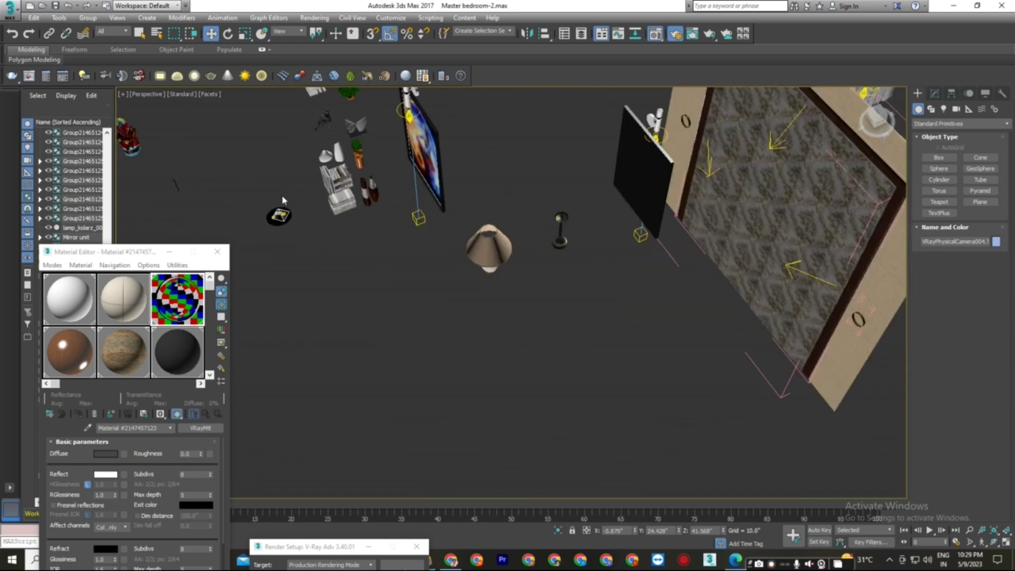
pyautogui.scroll(-4, 426, 163)
pyautogui.moveTo(550, 199); pyautogui.dragTo(339, 211, button='middle')
pyautogui.click(516, 235)
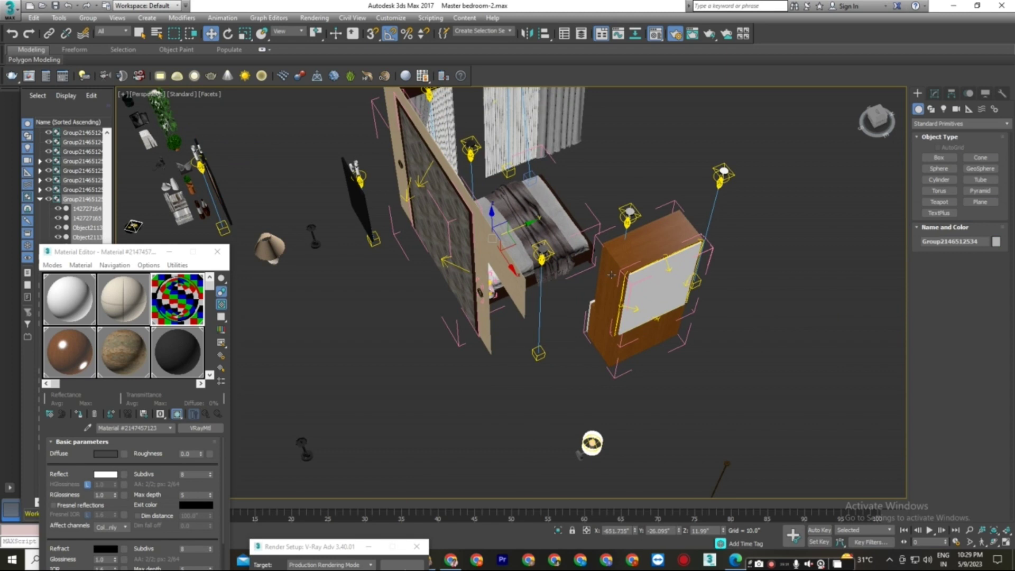
pyautogui.keyDown('alt'); pyautogui.moveTo(544, 249); pyautogui.dragTo(512, 297, button='middle'); pyautogui.keyUp('alt')
pyautogui.keyDown('alt'); pyautogui.moveTo(414, 469); pyautogui.dragTo(326, 212, button='middle'); pyautogui.keyUp('alt')
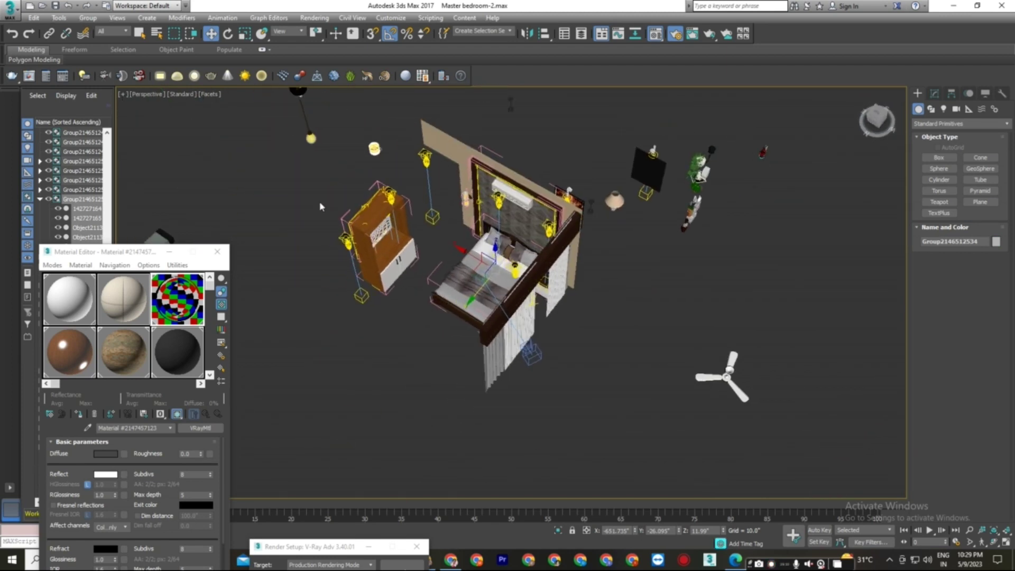
pyautogui.moveTo(407, 323); pyautogui.dragTo(411, 336)
pyautogui.press('Delete')
# Step: Move the spotlight left beside the removed wardrobe over to the outside of the new room
pyautogui.click(425, 154)
pyautogui.scroll(-4, 478, 214)
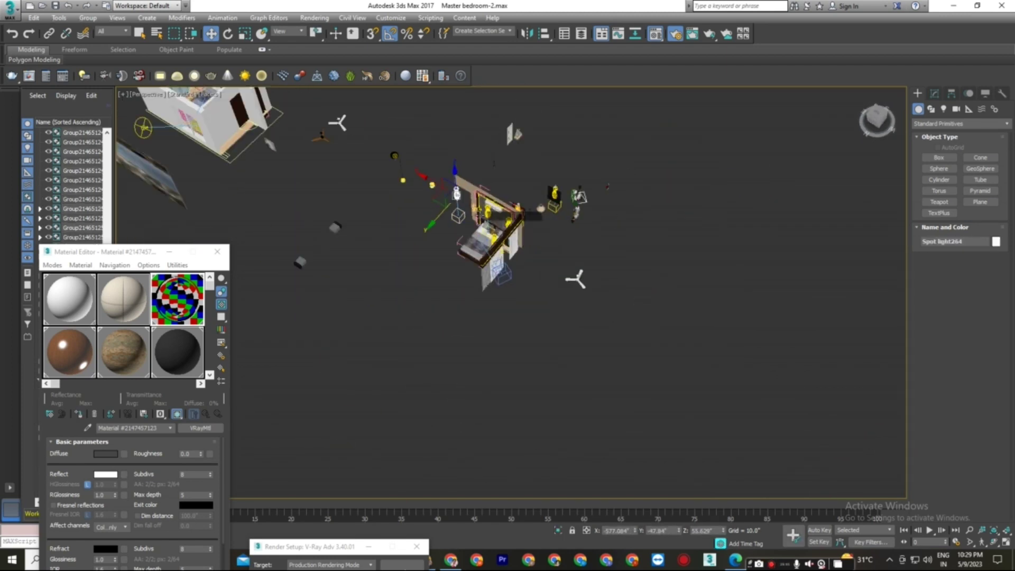
pyautogui.scroll(5, 479, 211)
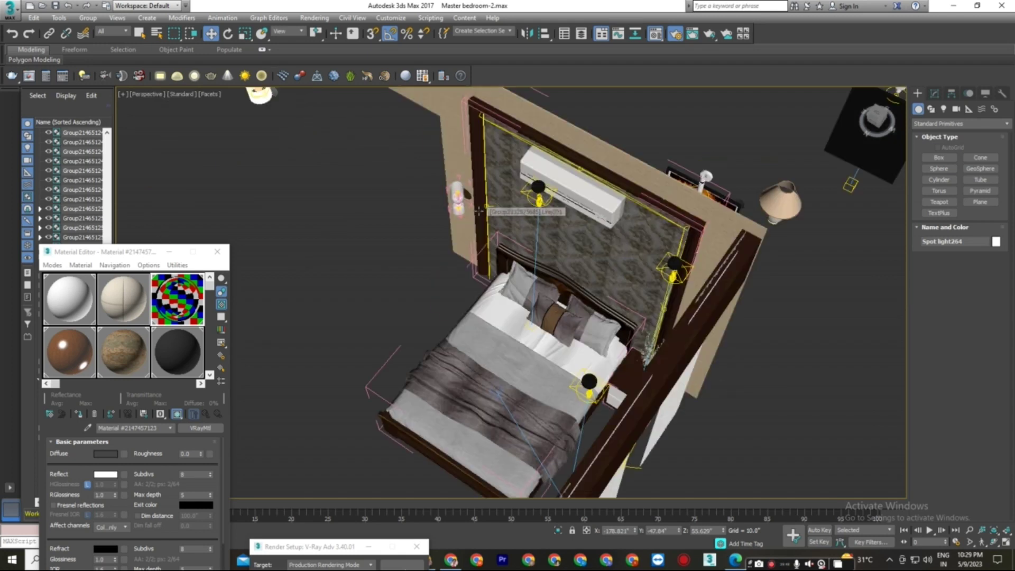
# Step: Move the small plant from the original bedside table to the outside of the new room
pyautogui.click(559, 351)
pyautogui.keyDown('alt'); pyautogui.moveTo(559, 351); pyautogui.dragTo(635, 365, button='middle'); pyautogui.keyUp('alt')
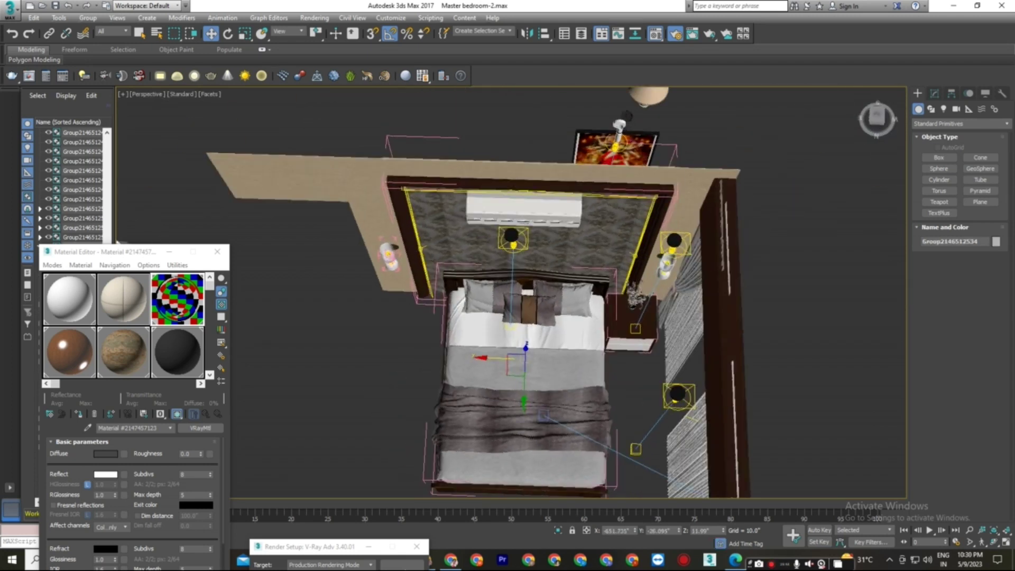
pyautogui.click(648, 326)
pyautogui.scroll(-5, 648, 326)
pyautogui.moveTo(425, 318); pyautogui.dragTo(577, 316, button='middle')
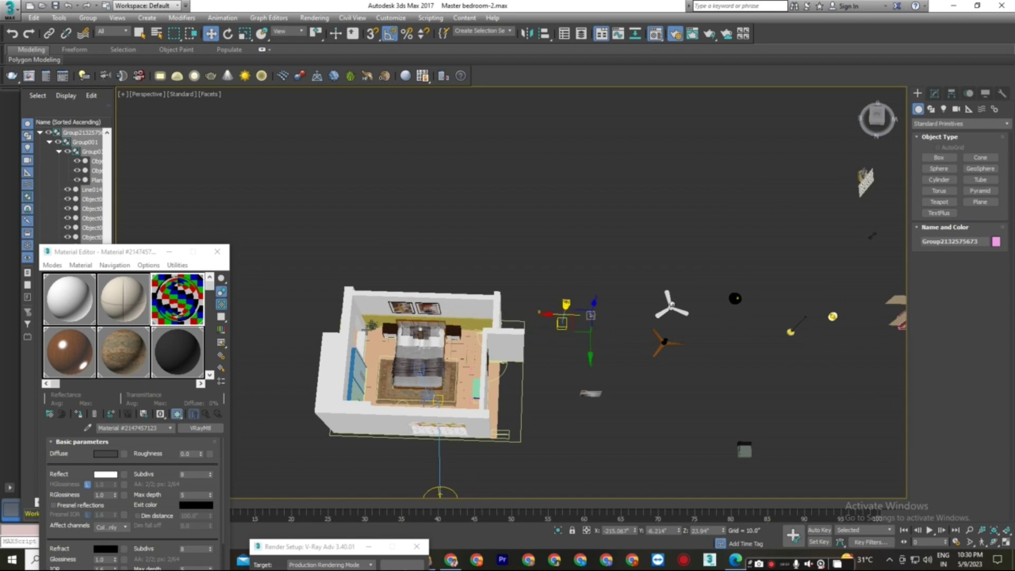
# Step: Delete the beige wall around the original bed's headboard panel
pyautogui.click(367, 328)
pyautogui.scroll(10, 390, 326)
pyautogui.moveTo(415, 329)
pyautogui.keyDown('alt'); pyautogui.mouseDown(button='middle')
pyautogui.moveTo(483, 269)
pyautogui.moveTo(416, 328)
pyautogui.mouseUp(button='middle'); pyautogui.keyUp('alt')
pyautogui.scroll(-6, 616, 351)
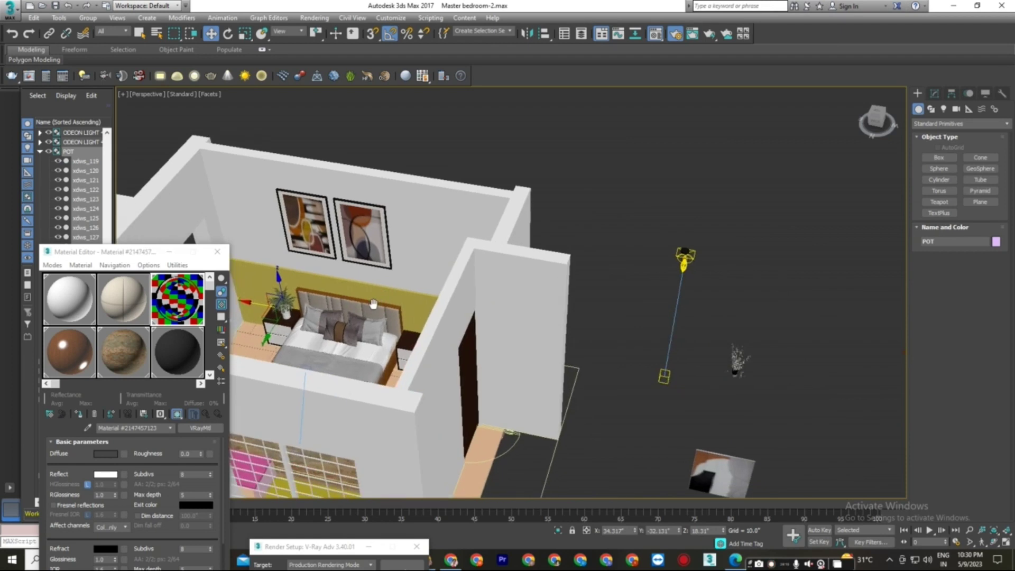
pyautogui.moveTo(755, 412); pyautogui.dragTo(362, 369, button='middle')
pyautogui.scroll(4, 817, 369)
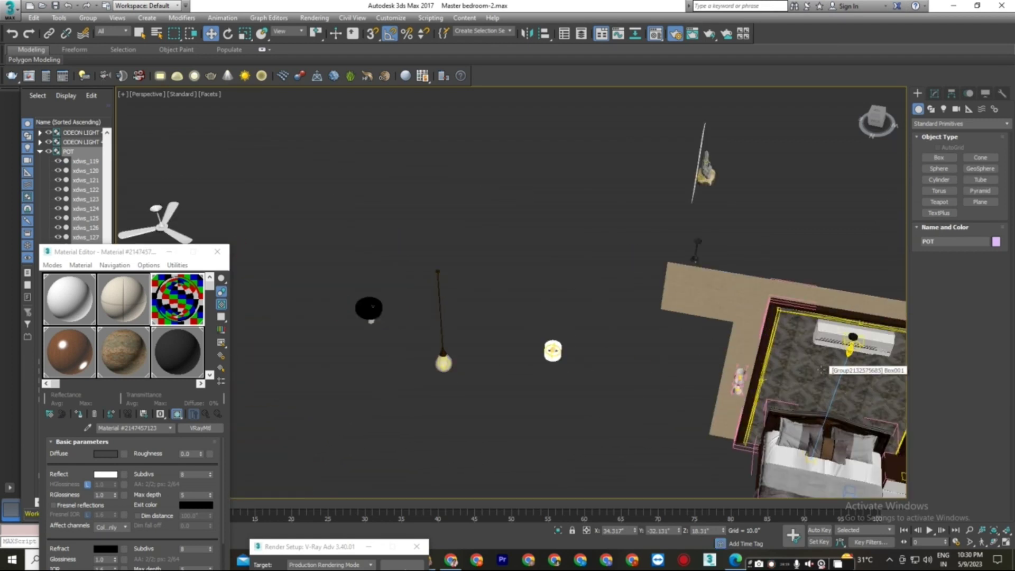
pyautogui.click(692, 292)
pyautogui.press('Delete')
# Step: Close the open group of the wall lamp beside the headboard panel and move the lamp away from the bed
pyautogui.click(695, 391)
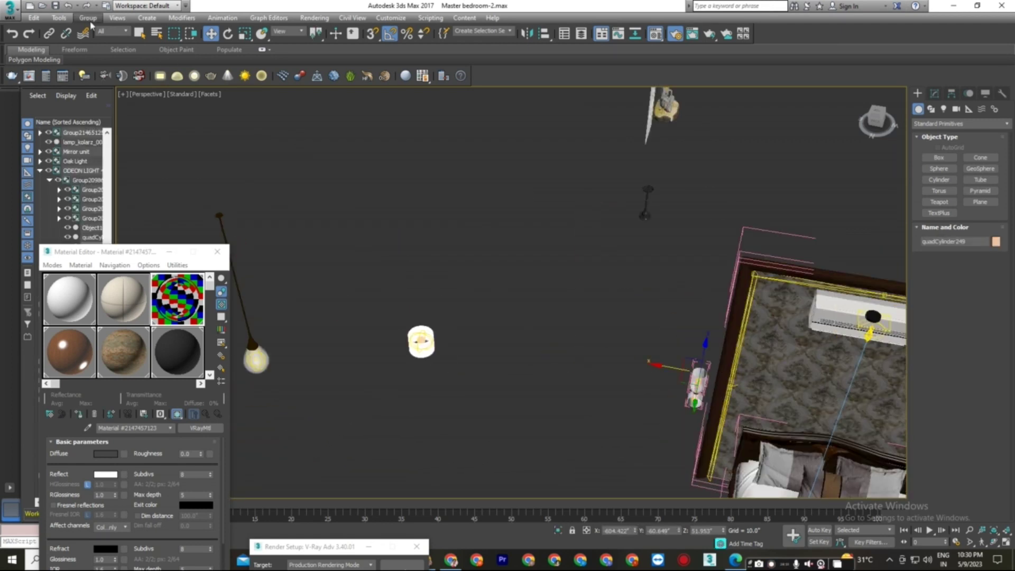
pyautogui.click(88, 18)
pyautogui.click(100, 81)
pyautogui.moveTo(660, 384); pyautogui.dragTo(277, 325)
# Step: Move the air conditioner off the headboard panel to the free area near the lamps
pyautogui.moveTo(682, 367); pyautogui.dragTo(499, 307, button='middle')
pyautogui.click(653, 253)
pyautogui.moveTo(654, 254); pyautogui.dragTo(270, 195)
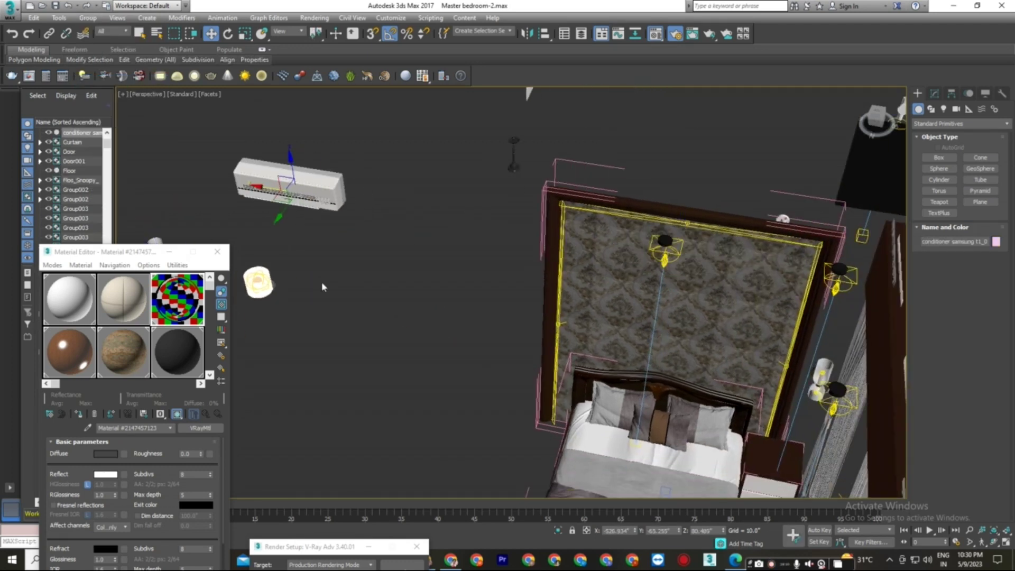
# Step: Select the remaining curtain groups beside the original bed and move them over near the new room
pyautogui.scroll(-6, 610, 356)
pyautogui.moveTo(623, 381); pyautogui.dragTo(704, 390, button='middle')
pyautogui.scroll(4, 704, 391)
pyautogui.scroll(-4, 704, 391)
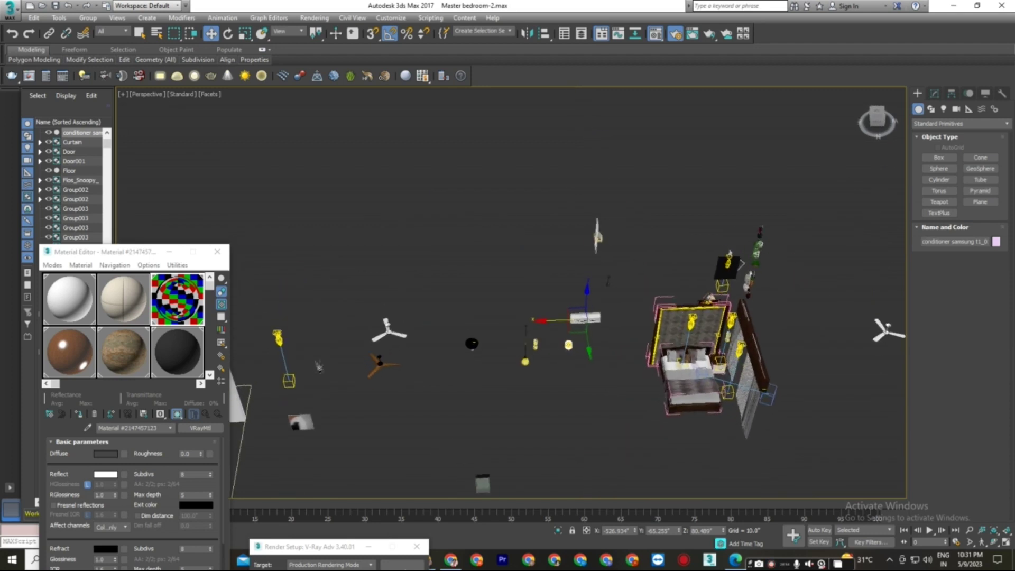
pyautogui.scroll(4, 703, 390)
pyautogui.click(798, 346)
pyautogui.keyDown('ctrl'); pyautogui.click(806, 295); pyautogui.keyUp('ctrl')
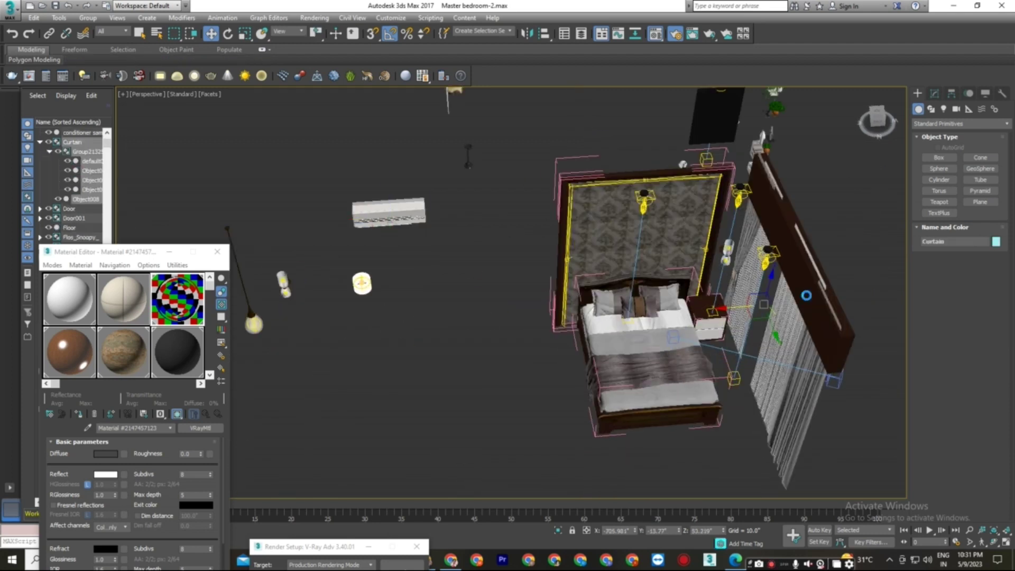
pyautogui.moveTo(740, 307); pyautogui.dragTo(328, 329)
pyautogui.scroll(-4, 338, 327)
pyautogui.moveTo(423, 309); pyautogui.dragTo(950, 266, button='middle')
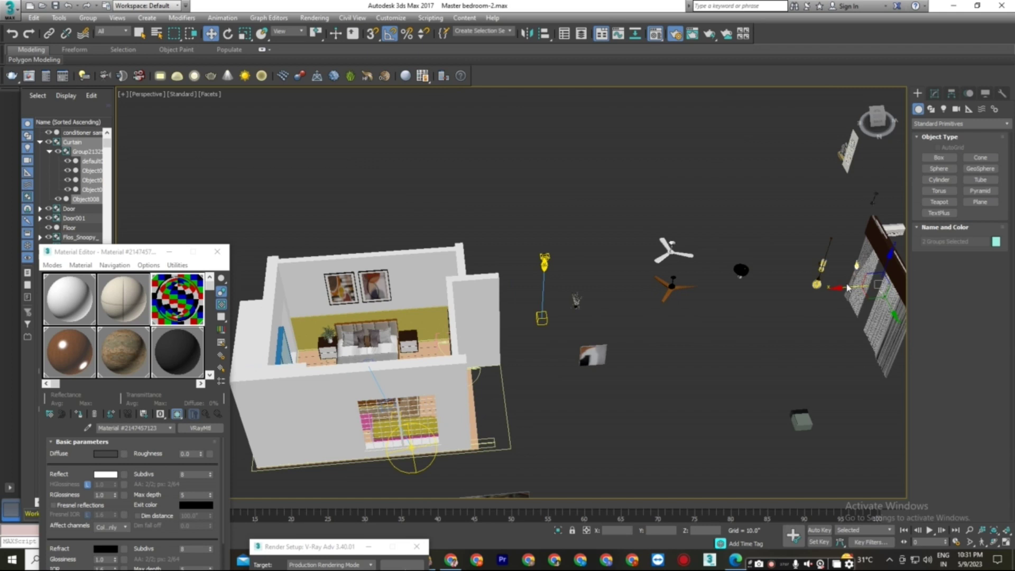
pyautogui.moveTo(844, 288); pyautogui.dragTo(607, 331)
pyautogui.moveTo(721, 340); pyautogui.dragTo(359, 373, button='middle')
pyautogui.scroll(2, 753, 332)
pyautogui.scroll(-5, 751, 332)
pyautogui.scroll(8, 750, 328)
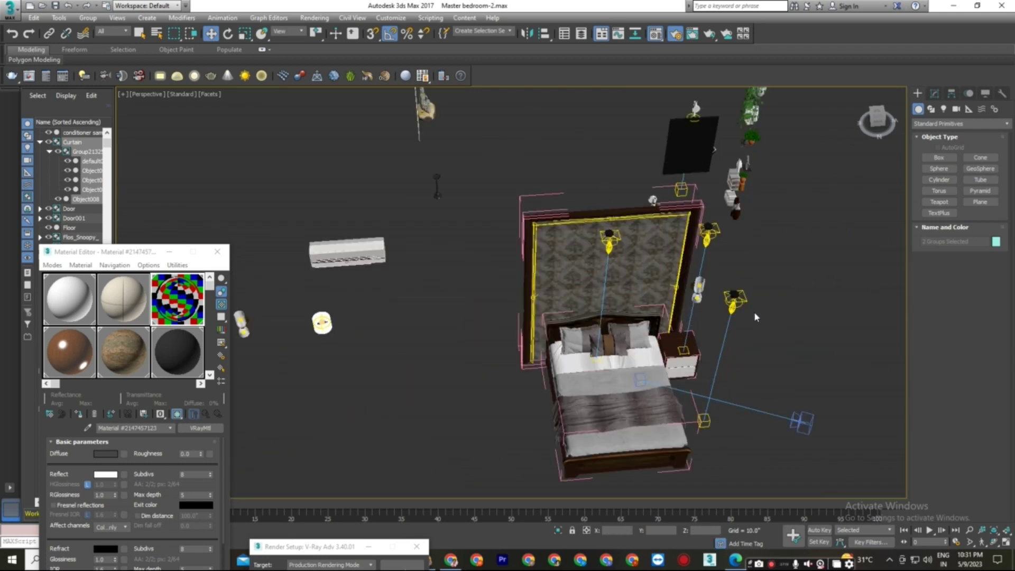
# Step: Delete the original bed together with its headboard panel, bedside table and the surrounding lights and camera
pyautogui.keyDown('alt'); pyautogui.moveTo(742, 329); pyautogui.dragTo(749, 364, button='middle'); pyautogui.keyUp('alt')
pyautogui.scroll(-2, 744, 347)
pyautogui.moveTo(626, 390); pyautogui.dragTo(486, 286, button='middle')
pyautogui.moveTo(611, 422); pyautogui.dragTo(609, 422)
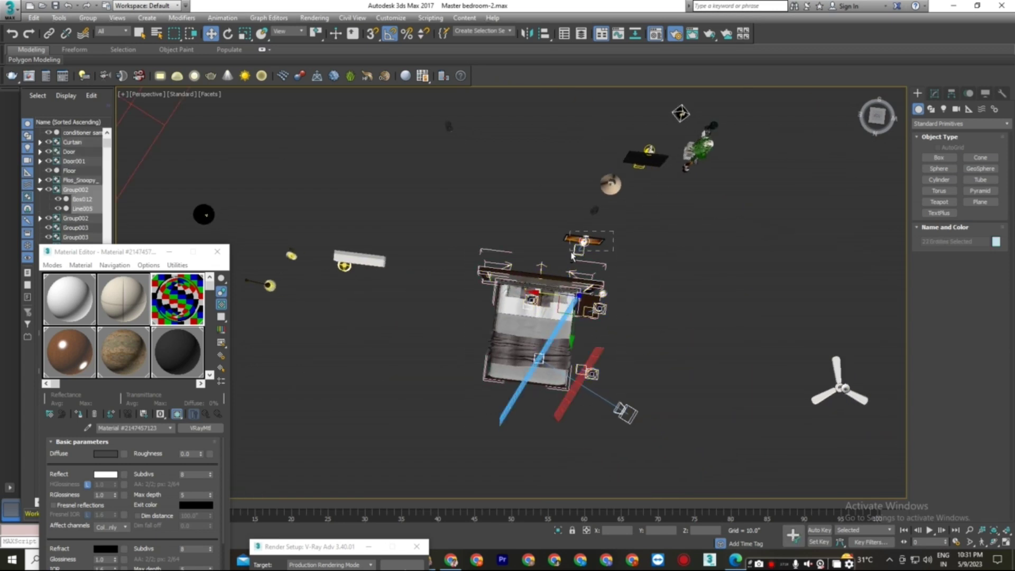
pyautogui.press('Delete')
# Step: Move the remaining fixture behind the original bed over toward the lamps, and delete the ceiling fan
pyautogui.click(585, 243)
pyautogui.scroll(-4, 600, 278)
pyautogui.moveTo(566, 257); pyautogui.dragTo(186, 255)
pyautogui.scroll(3, 642, 242)
pyautogui.moveTo(703, 319); pyautogui.dragTo(771, 414)
pyautogui.press('Delete')
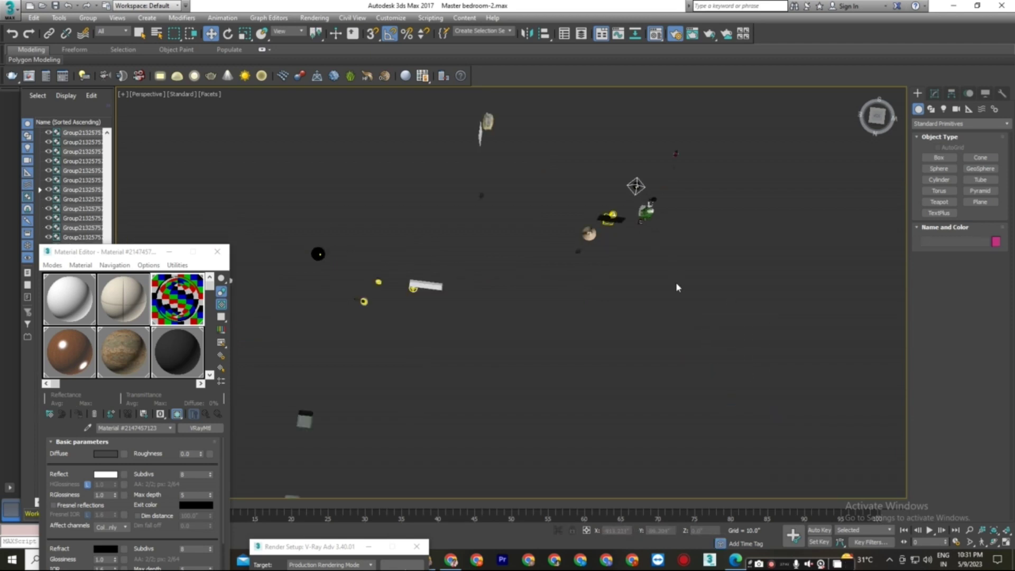
# Step: Move the dark framed panel with its spotlight away from the old bed area over toward the new room
pyautogui.keyDown('alt'); pyautogui.moveTo(653, 252); pyautogui.dragTo(637, 223, button='middle'); pyautogui.keyUp('alt')
pyautogui.scroll(4, 638, 224)
pyautogui.click(613, 224)
pyautogui.moveTo(589, 222); pyautogui.dragTo(153, 243)
pyautogui.scroll(-1, 467, 276)
pyautogui.scroll(-2, 468, 276)
pyautogui.moveTo(468, 276); pyautogui.dragTo(709, 328, button='middle')
pyautogui.scroll(-3, 709, 329)
pyautogui.moveTo(629, 302); pyautogui.dragTo(328, 312)
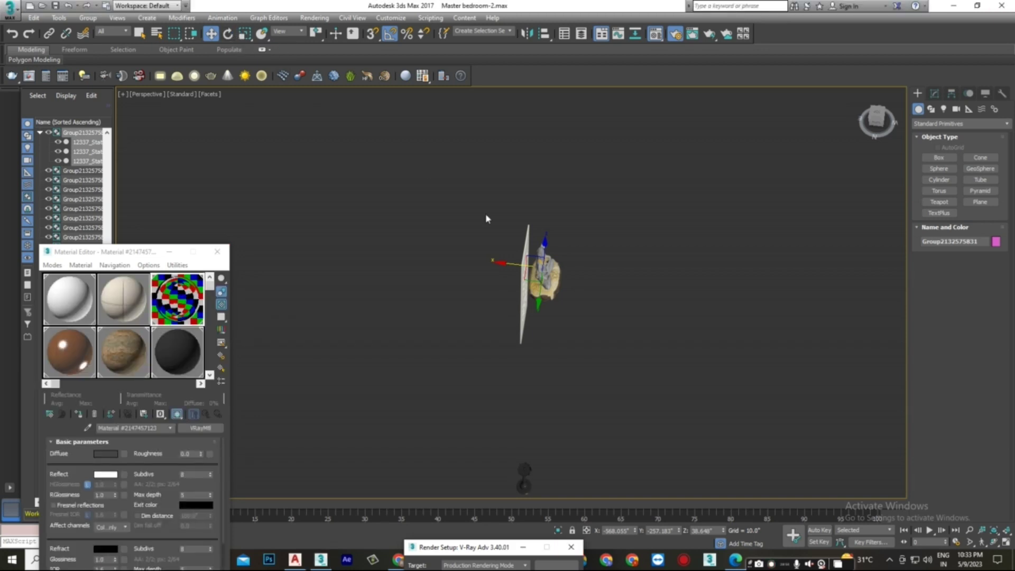
# Step: Delete the leftover statue group and the small dark objects below it
pyautogui.press('Delete')
pyautogui.moveTo(576, 379); pyautogui.dragTo(549, 241, button='middle')
pyautogui.moveTo(490, 312); pyautogui.dragTo(514, 358)
pyautogui.press('Delete')
pyautogui.scroll(-3, 579, 399)
pyautogui.moveTo(579, 400); pyautogui.dragTo(304, 335, button='middle')
pyautogui.click(505, 326)
pyautogui.scroll(-3, 554, 372)
pyautogui.moveTo(554, 368); pyautogui.dragTo(788, 382, button='middle')
pyautogui.moveTo(771, 358); pyautogui.dragTo(283, 299)
# Step: Delete the remaining leftovers of the old scene, including the round beige object and the small items around it
pyautogui.scroll(3, 660, 411)
pyautogui.moveTo(660, 413); pyautogui.dragTo(512, 344, button='middle')
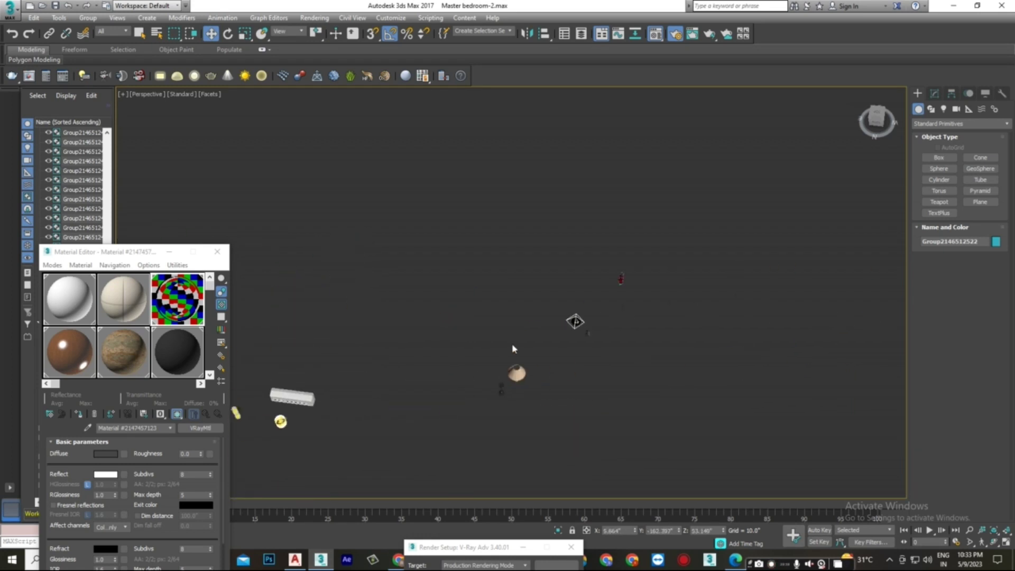
pyautogui.moveTo(680, 435); pyautogui.dragTo(680, 435)
pyautogui.press('Delete')
pyautogui.scroll(-5, 511, 378)
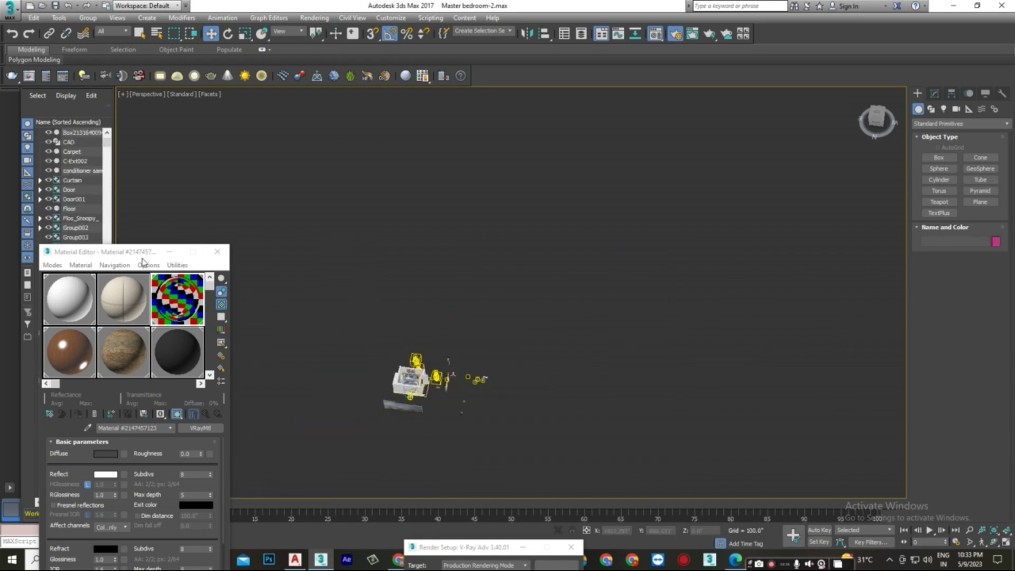
# Step: Move the Material Editor off the object list, then select all stray leftover shapes and childless Group entries and delete them
pyautogui.moveTo(128, 255); pyautogui.dragTo(866, 370)
pyautogui.moveTo(109, 145); pyautogui.dragTo(107, 498)
pyautogui.click(81, 141)
pyautogui.hotkey('ctrl', 'a')
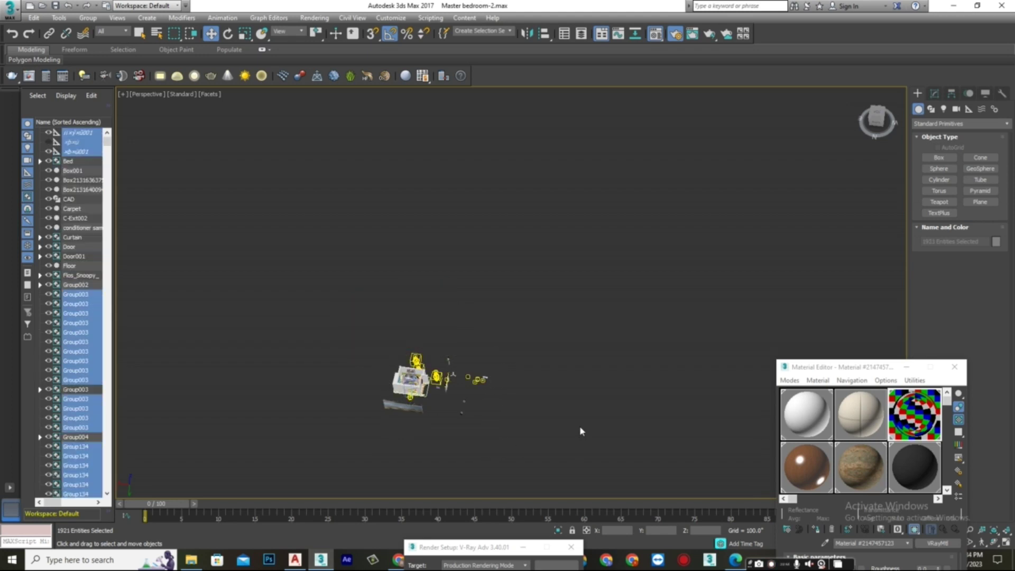
pyautogui.press('Delete')
# Step: Change the new material to VRayMtl and assign a Bitmap map to its Diffuse channel
pyautogui.click(411, 392)
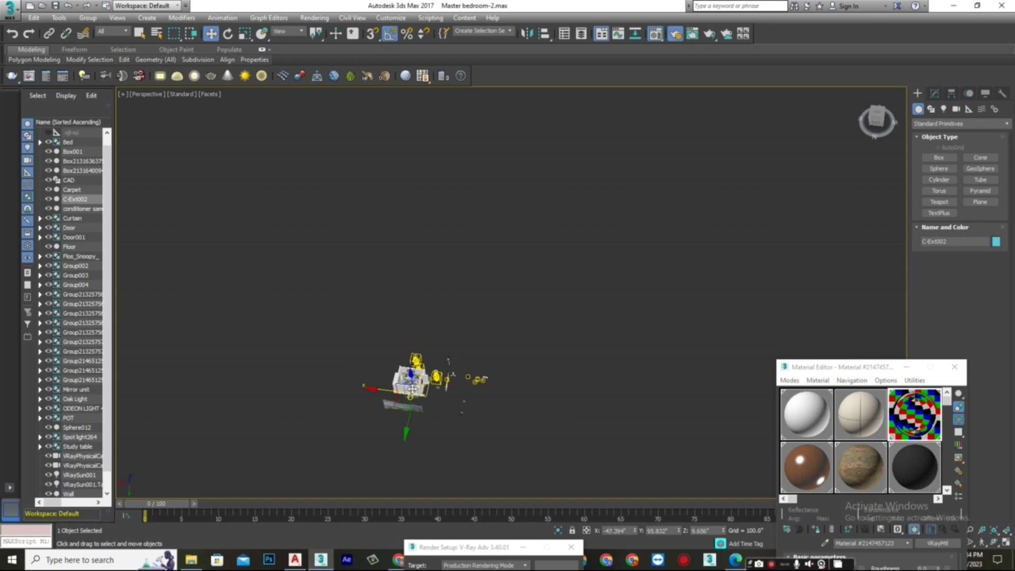
pyautogui.scroll(10, 411, 391)
pyautogui.keyDown('alt'); pyautogui.moveTo(413, 389); pyautogui.dragTo(447, 393, button='middle'); pyautogui.keyUp('alt')
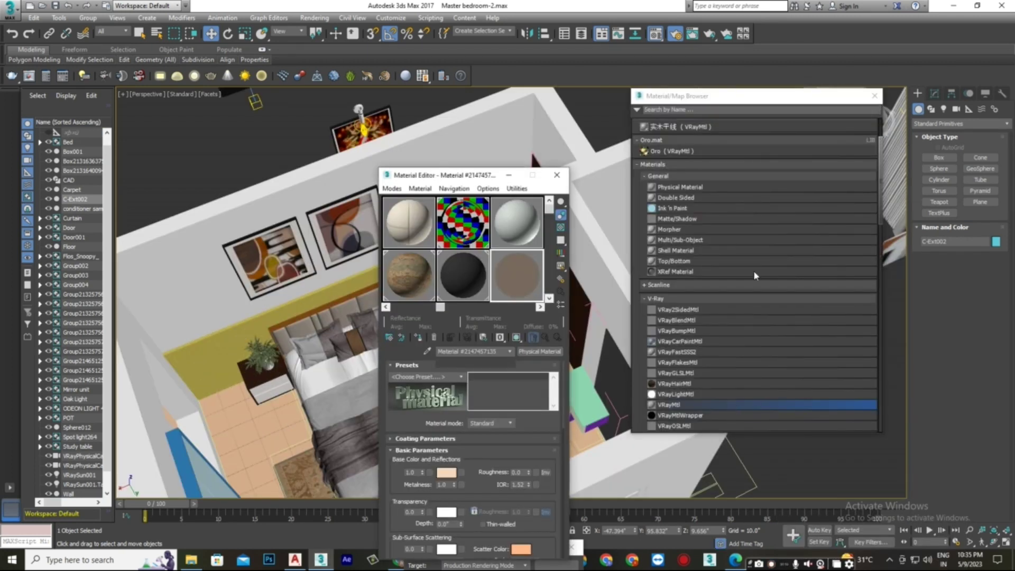
pyautogui.doubleClick(647, 256)
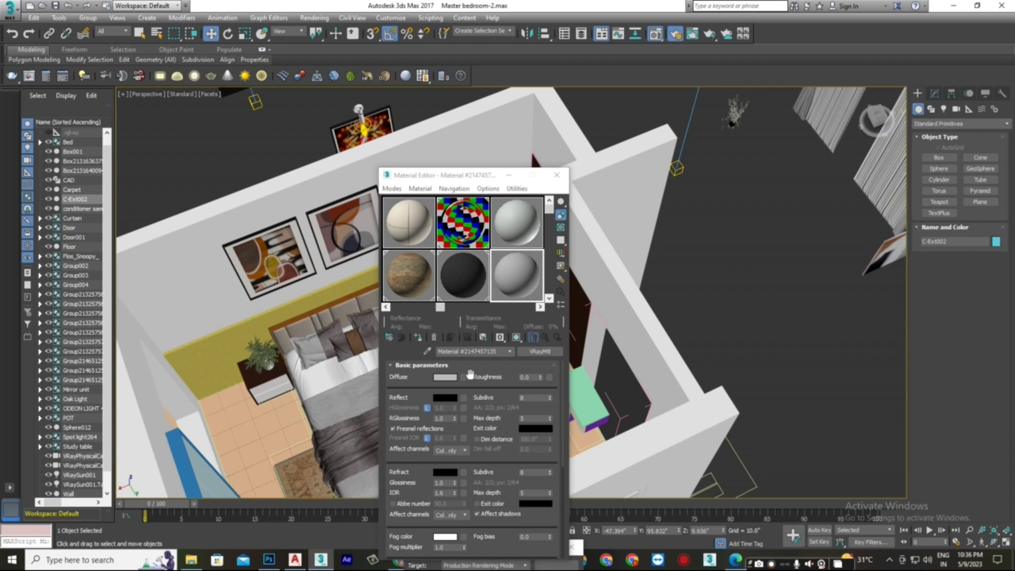
pyautogui.click(464, 377)
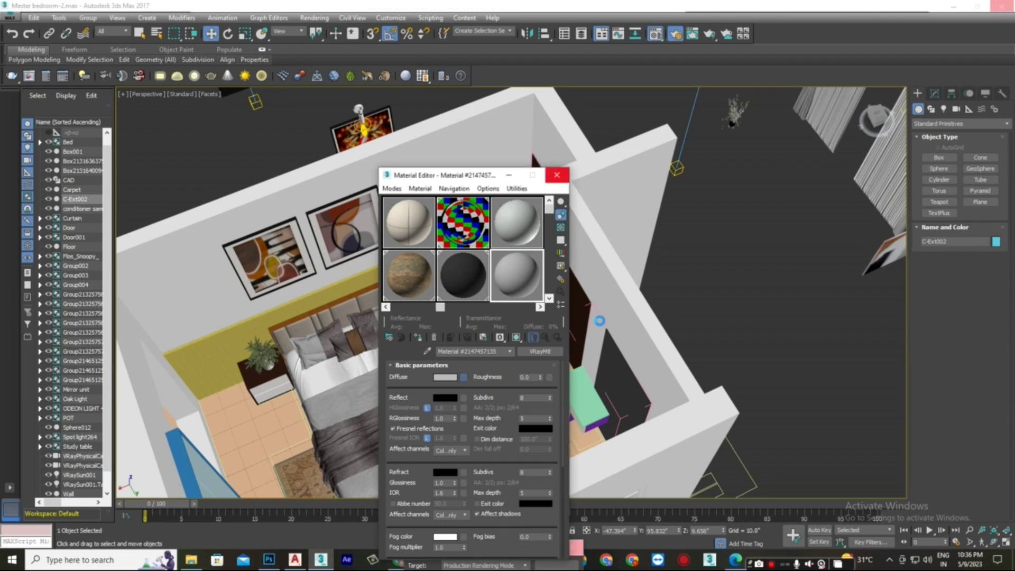
pyautogui.doubleClick(714, 260)
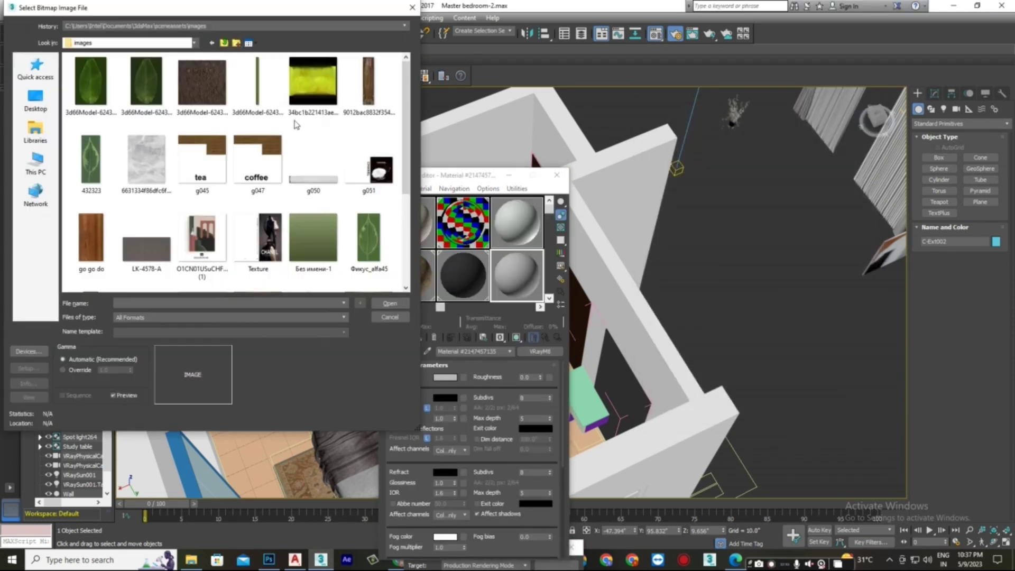
# Step: Load the light green panel image from the MASTER BEDROOM project's Bitmap folder as the diffuse texture
pyautogui.click(187, 44)
pyautogui.click(110, 153)
pyautogui.doubleClick(251, 97)
pyautogui.doubleClick(103, 191)
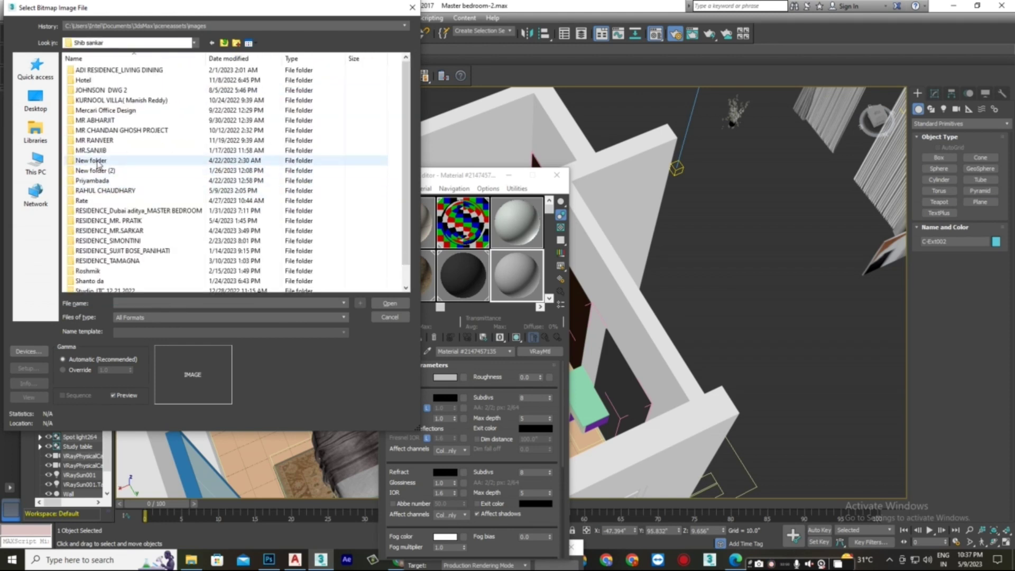
pyautogui.doubleClick(108, 189)
pyautogui.doubleClick(105, 73)
pyautogui.click(100, 73)
pyautogui.doubleClick(102, 76)
pyautogui.click(95, 84)
pyautogui.click(390, 303)
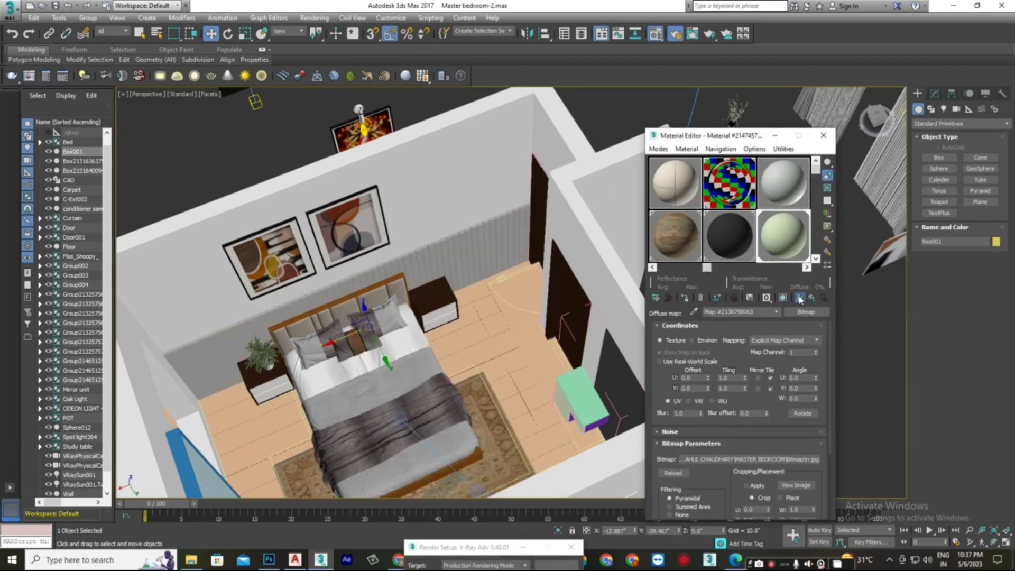
# Step: Show the texture on the fluted wall panel behind the bed, and set the material's reflection to 193 and reflection glossiness to 0.68
pyautogui.click(812, 298)
pyautogui.click(784, 299)
pyautogui.click(712, 358)
pyautogui.click(400, 121)
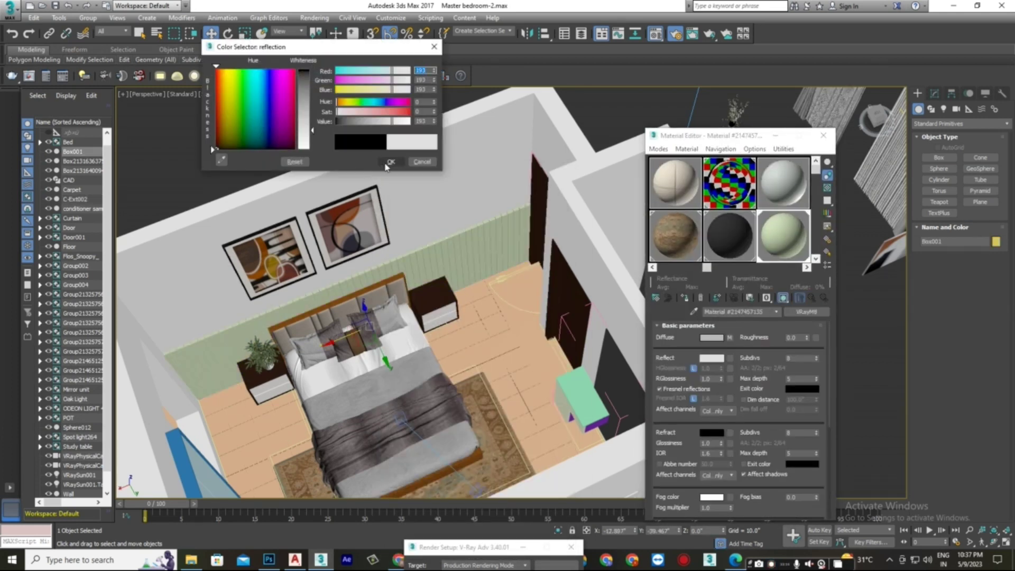
pyautogui.click(390, 162)
pyautogui.click(722, 377)
pyautogui.click(722, 377)
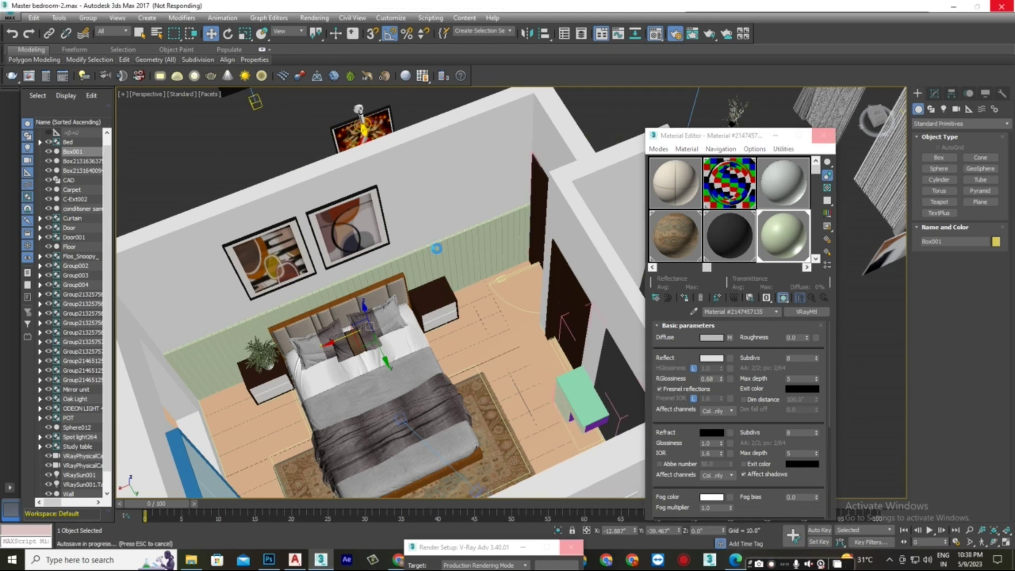